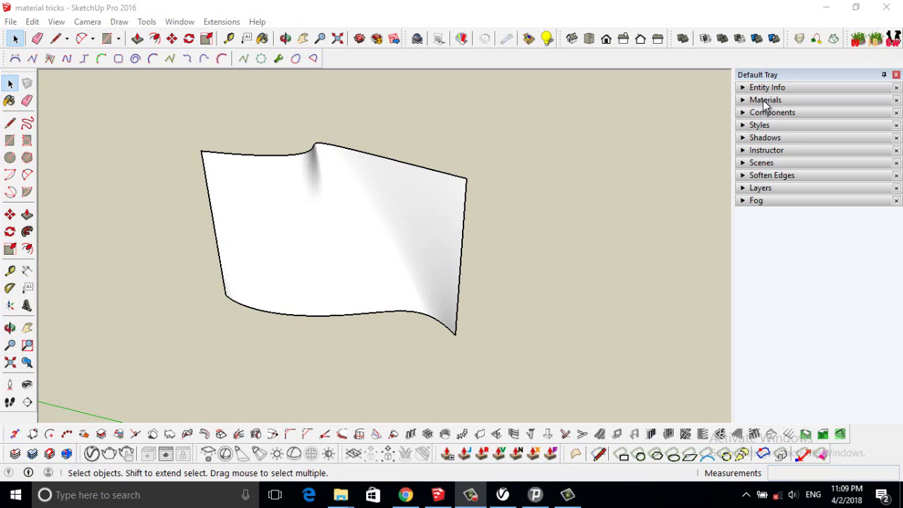
Step: Start a new material from the Materials panel and browse to the Desktop for its texture
{"action": "left_click", "coordinate": [766, 101]}
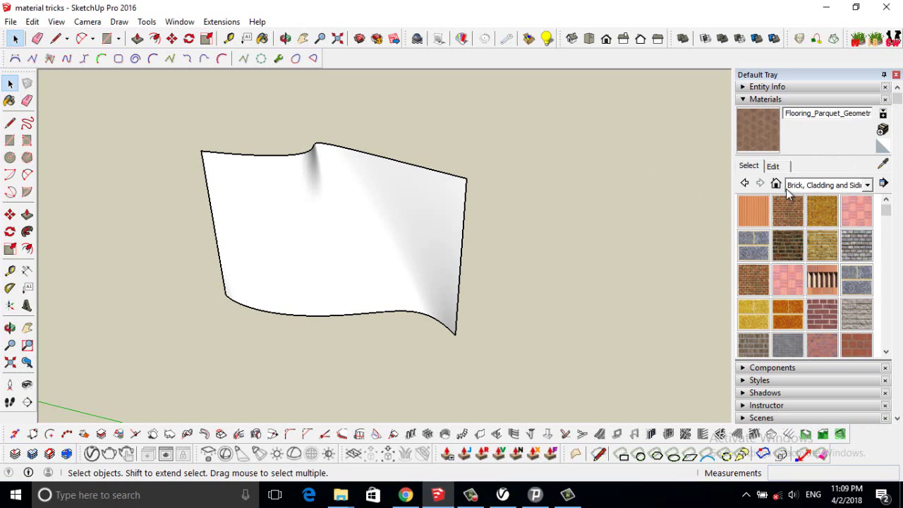
{"action": "left_click", "coordinate": [883, 131]}
{"action": "left_click", "coordinate": [520, 295]}
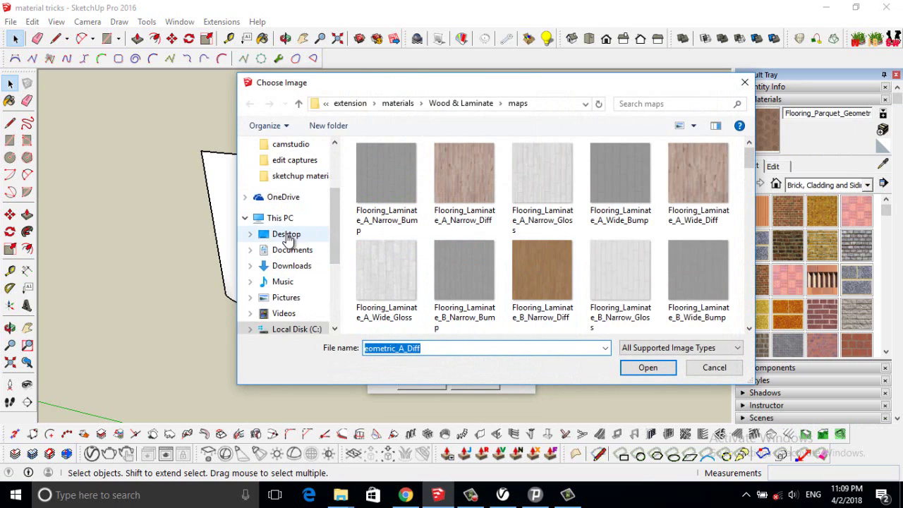
{"action": "left_click", "coordinate": [287, 235]}
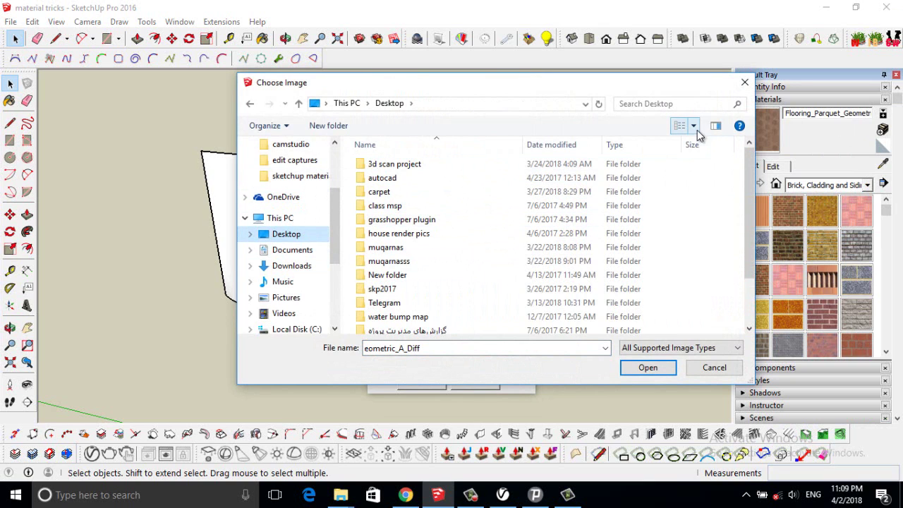
Step: Load the football player wallpaper JPG as the texture and confirm the new Material2
{"action": "scroll", "coordinate": [747, 241], "scroll_direction": "down", "scroll_amount": 2}
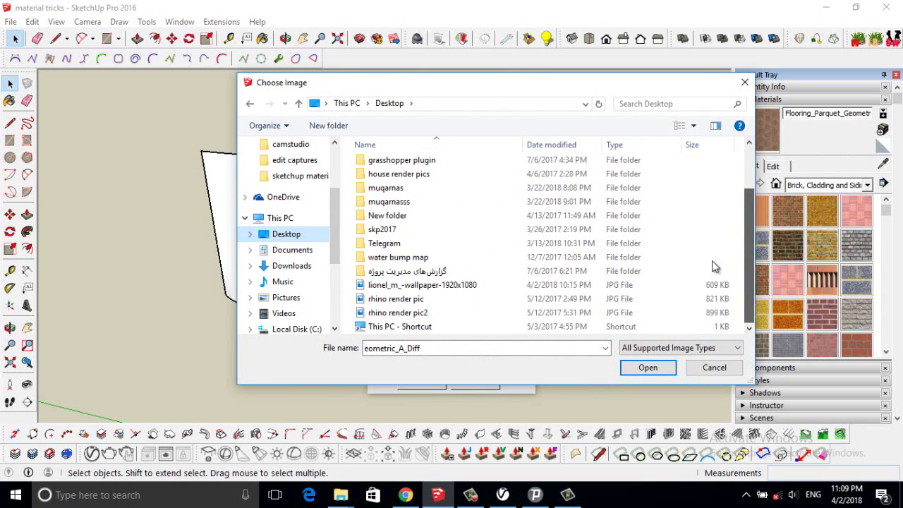
{"action": "left_click", "coordinate": [693, 125]}
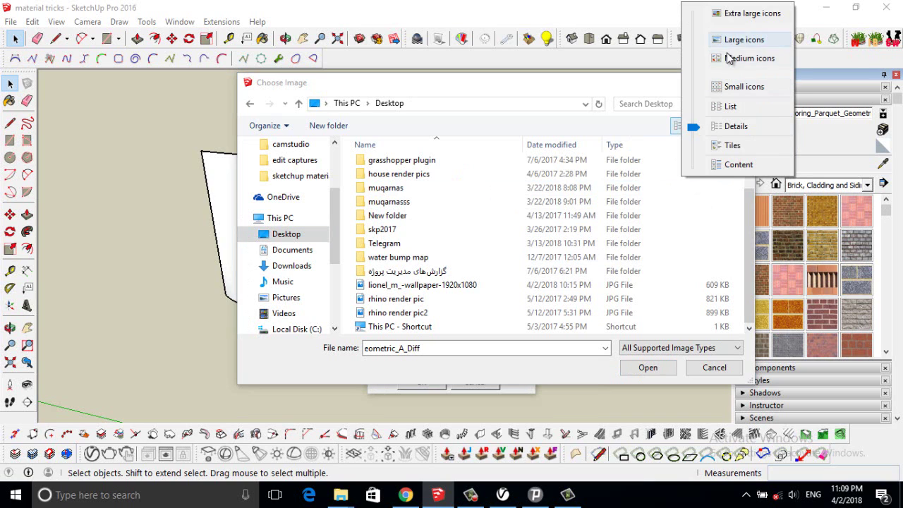
{"action": "left_click", "coordinate": [731, 59]}
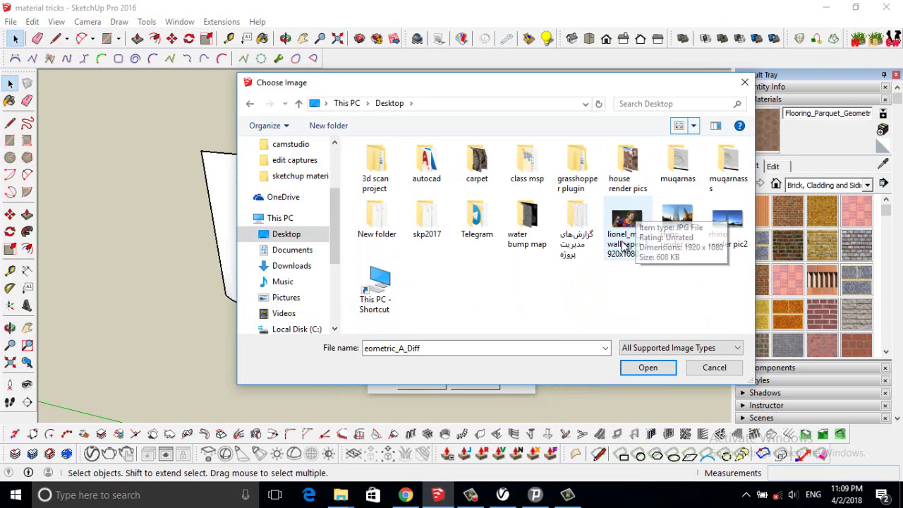
{"action": "left_click", "coordinate": [694, 126]}
{"action": "left_click", "coordinate": [716, 106]}
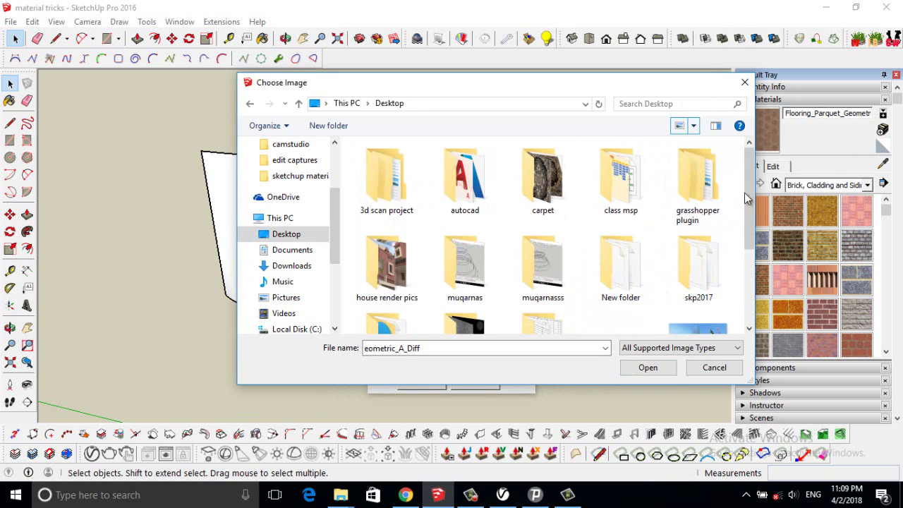
{"action": "left_click_drag", "start_coordinate": [749, 200], "coordinate": [738, 289]}
{"action": "left_click", "coordinate": [627, 220]}
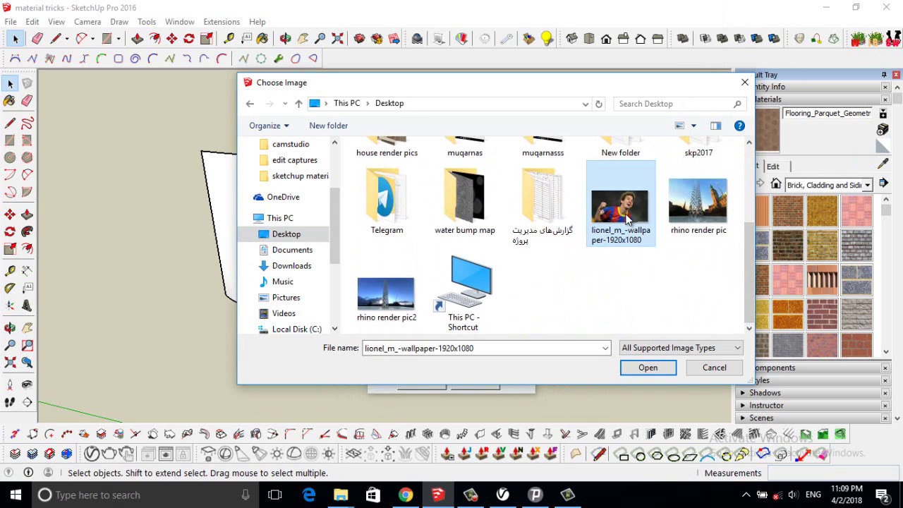
{"action": "left_click", "coordinate": [642, 367]}
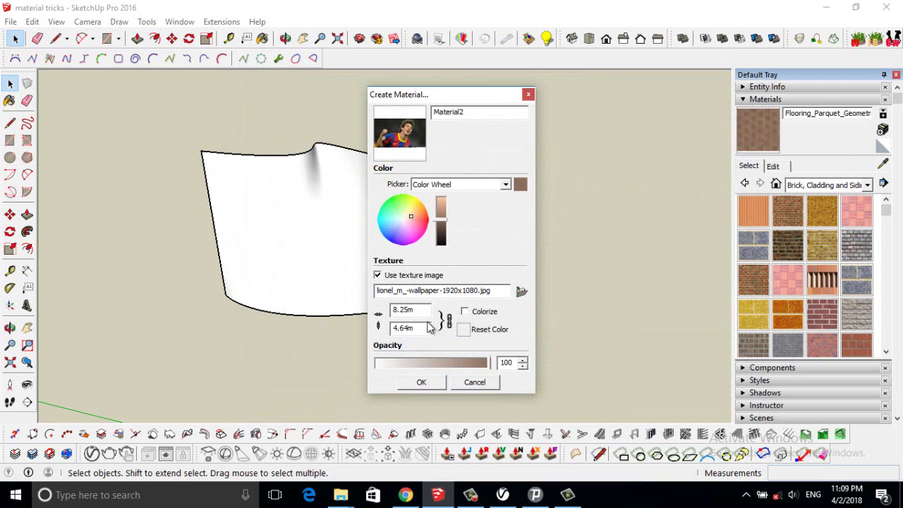
{"action": "left_click", "coordinate": [422, 382]}
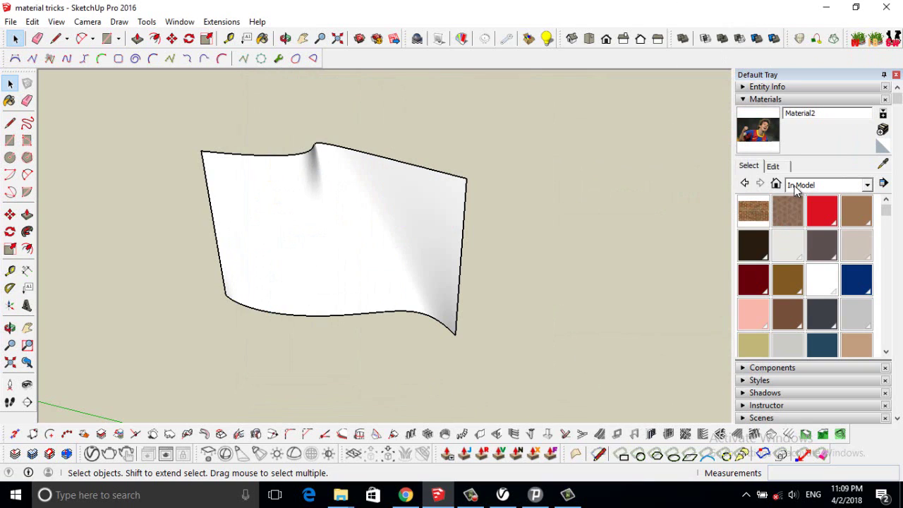
Step: Make the wavy surface and its edges a group, then open the group for editing
{"action": "left_click_drag", "start_coordinate": [886, 212], "coordinate": [886, 296]}
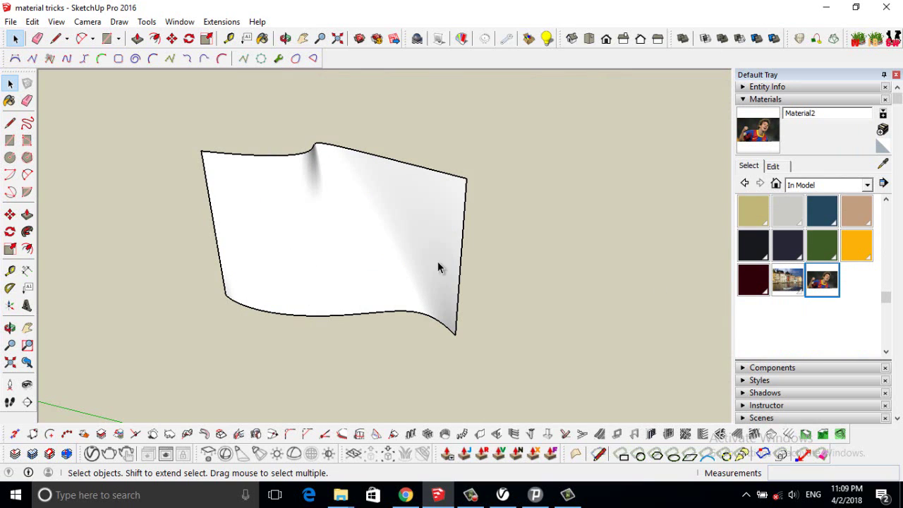
{"action": "scroll", "coordinate": [267, 222], "scroll_direction": "down", "scroll_amount": 3}
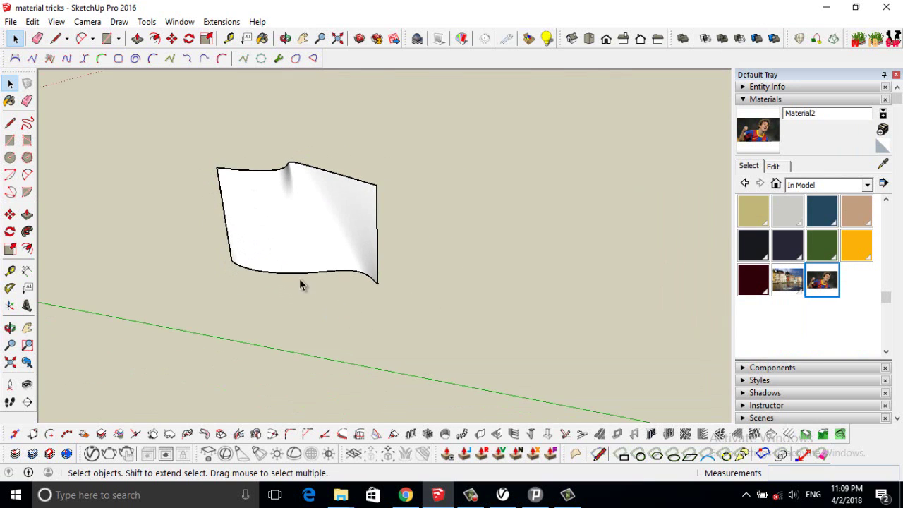
{"action": "left_click", "coordinate": [272, 242]}
{"action": "double_click", "coordinate": [272, 240]}
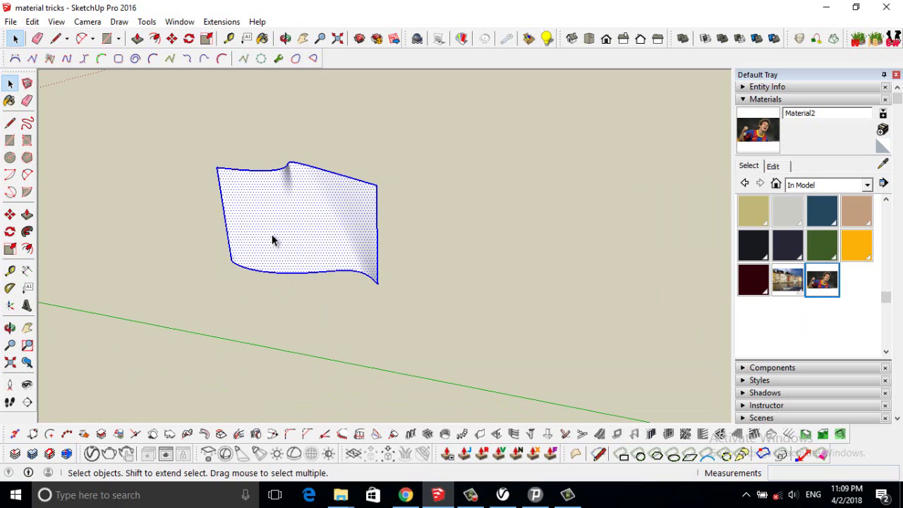
{"action": "right_click", "coordinate": [274, 240]}
{"action": "left_click", "coordinate": [304, 336]}
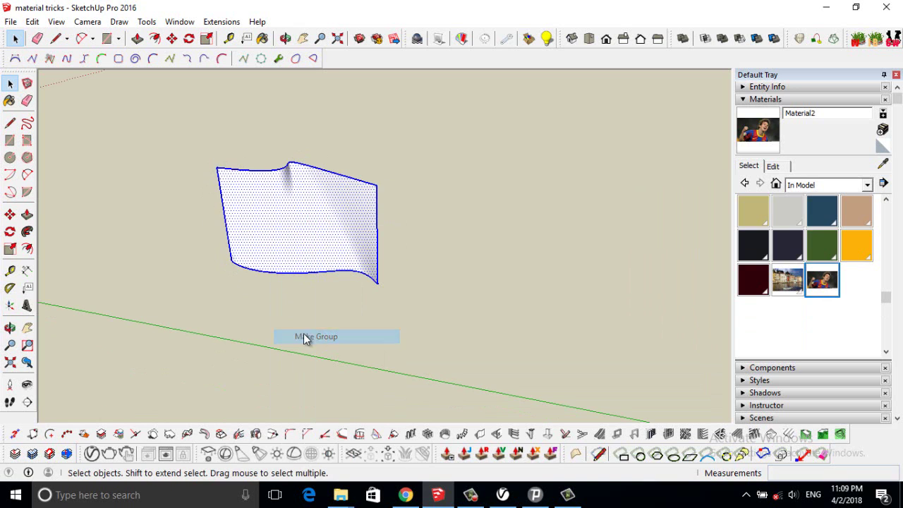
{"action": "left_click", "coordinate": [244, 318]}
{"action": "left_click", "coordinate": [254, 254]}
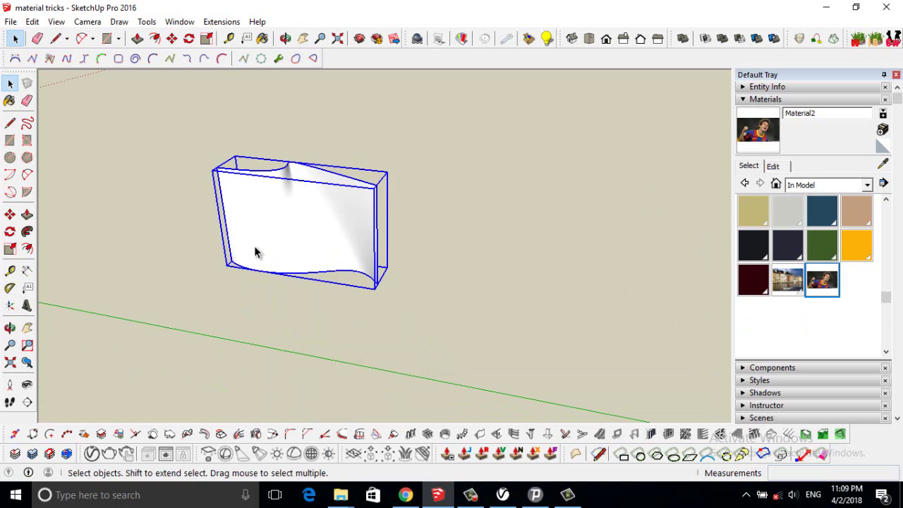
{"action": "double_click", "coordinate": [245, 244]}
Step: Draw two guide lines, from the surface's top-left corner and from its lower-right corner
{"action": "middle_click_drag", "start_coordinate": [244, 244], "coordinate": [221, 214]}
{"action": "scroll", "coordinate": [221, 214], "scroll_direction": "up", "scroll_amount": 2}
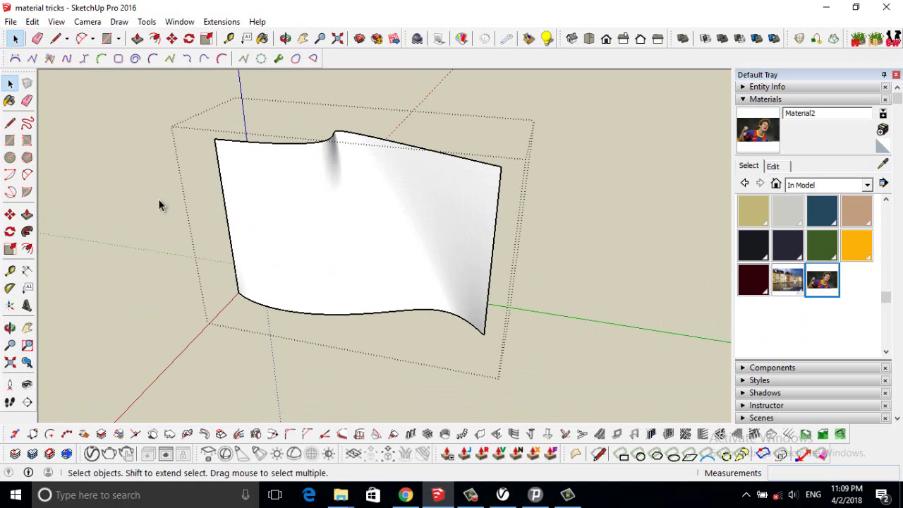
{"action": "left_click", "coordinate": [10, 123]}
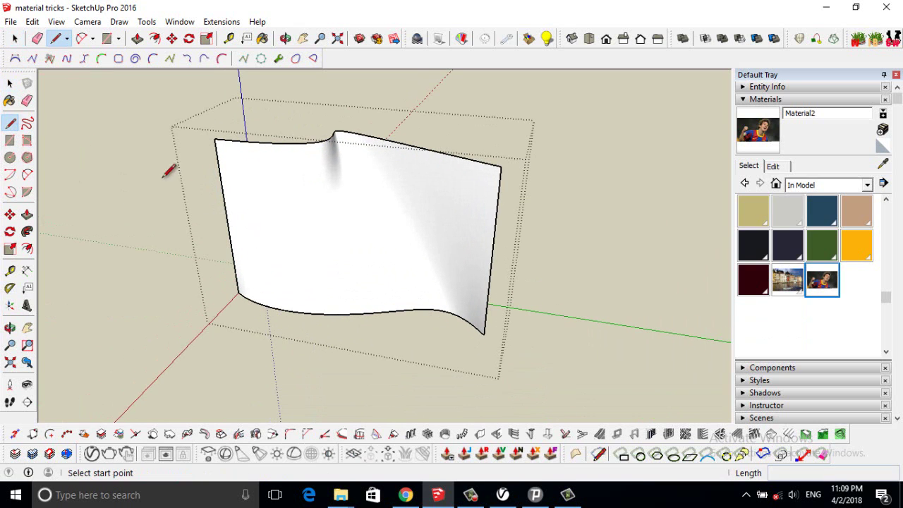
{"action": "left_click", "coordinate": [214, 139]}
{"action": "type", "text": "2"}
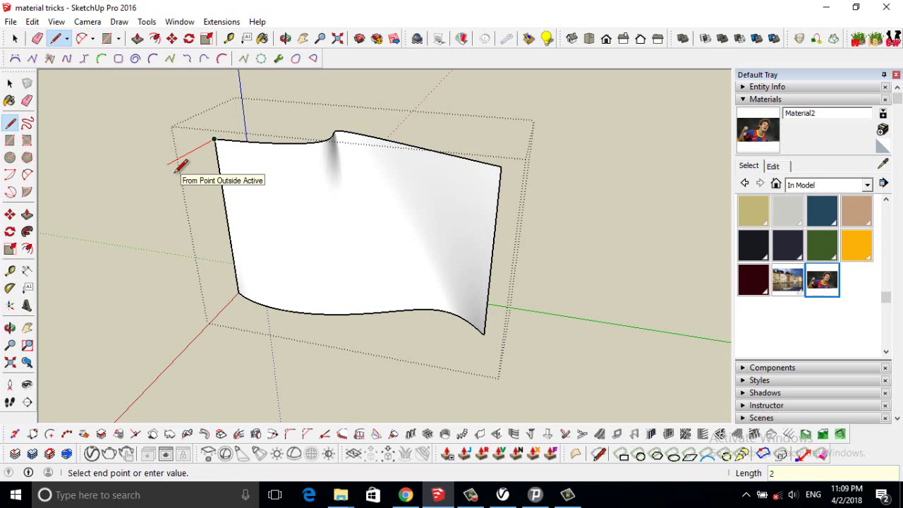
{"action": "key", "text": "Return"}
{"action": "key", "text": "Escape"}
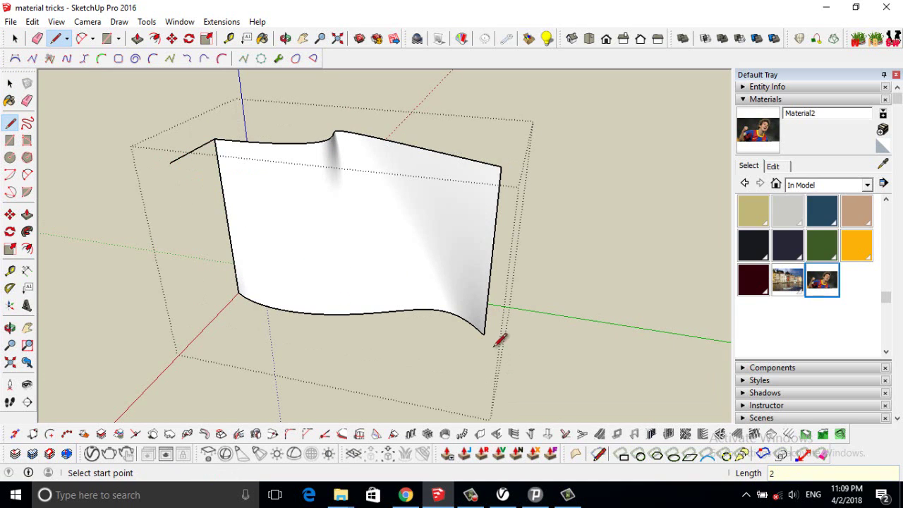
{"action": "left_click", "coordinate": [485, 333]}
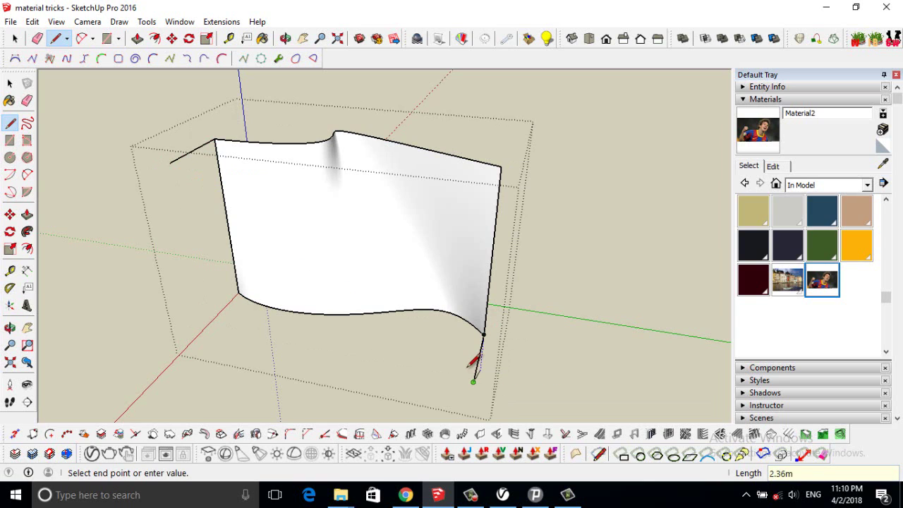
{"action": "double_click", "coordinate": [474, 367]}
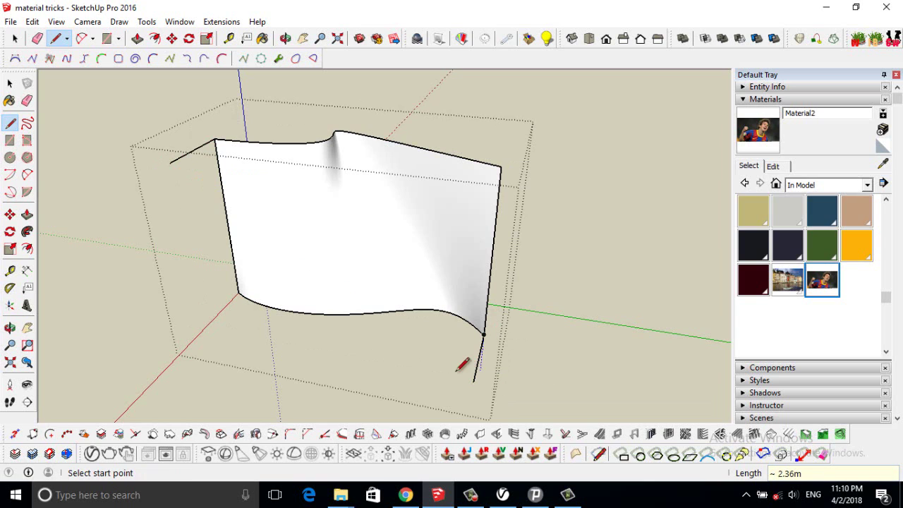
Step: Draw a 7.68m by 5.00m rectangle between the two guide lines' endpoints
{"action": "left_click", "coordinate": [10, 141]}
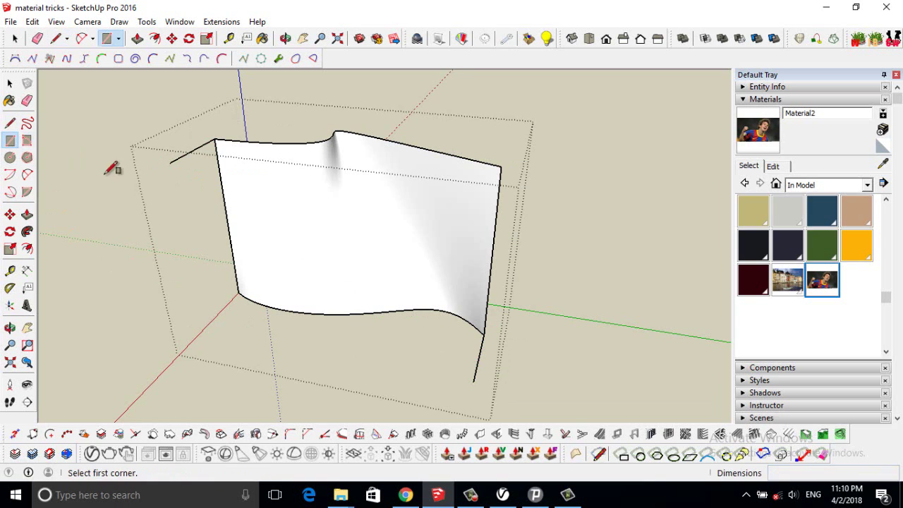
{"action": "left_click", "coordinate": [169, 163]}
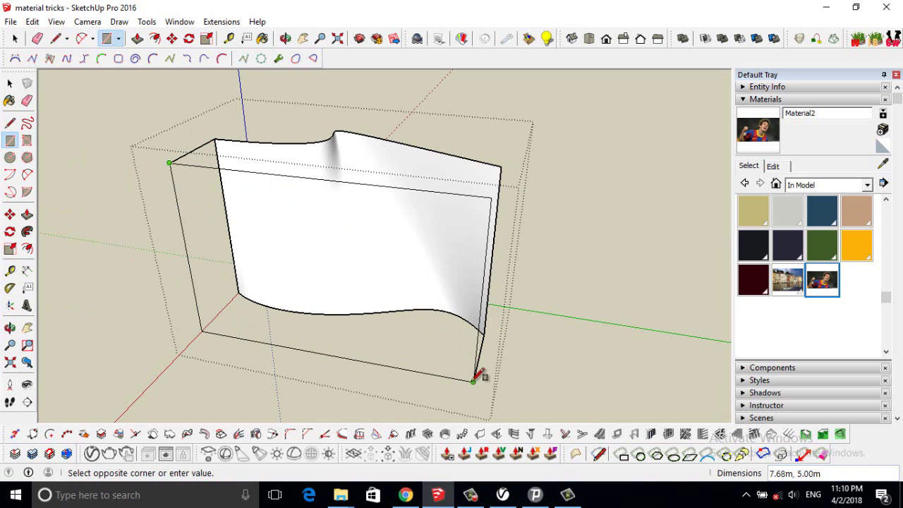
{"action": "left_click", "coordinate": [473, 382]}
{"action": "left_click", "coordinate": [9, 83]}
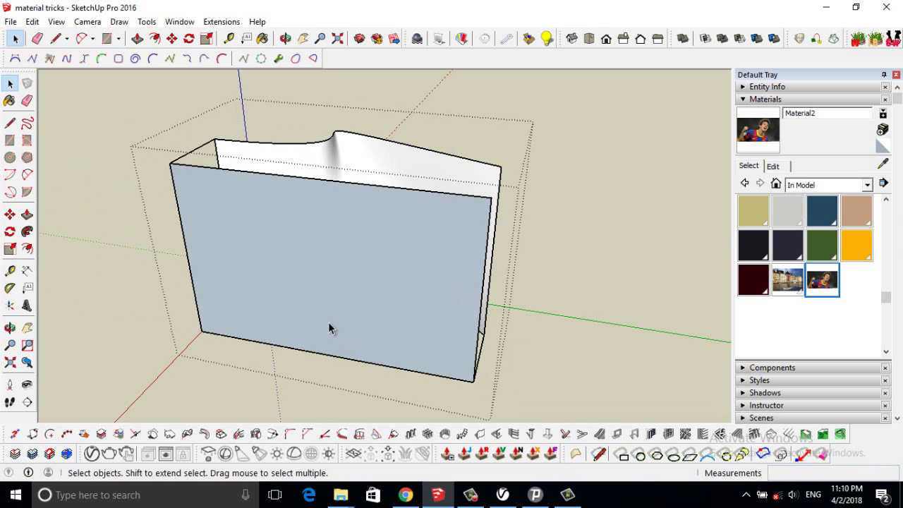
{"action": "left_click", "coordinate": [296, 303]}
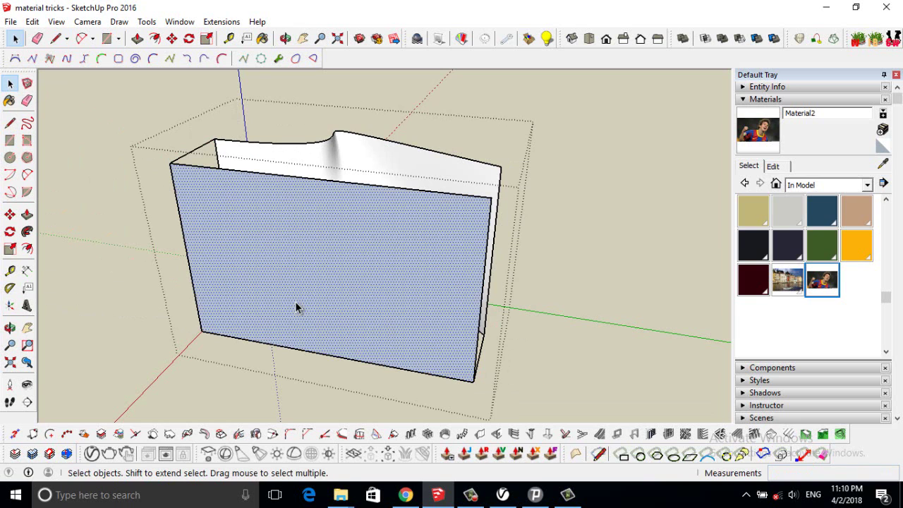
{"action": "left_click", "coordinate": [825, 284]}
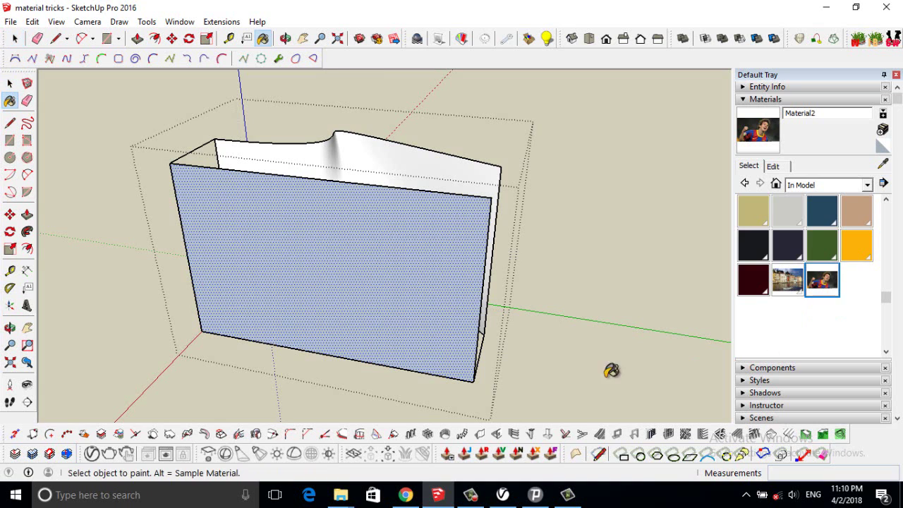
{"action": "left_click", "coordinate": [413, 296]}
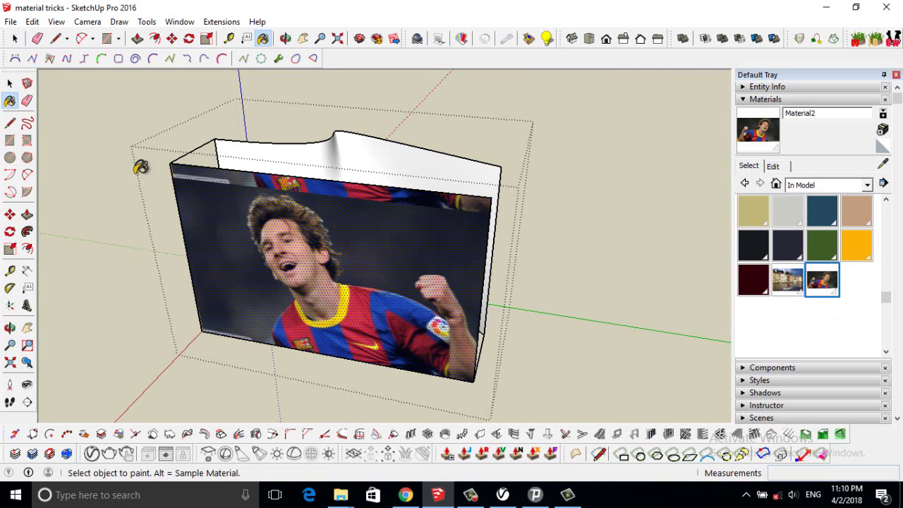
{"action": "left_click", "coordinate": [10, 83]}
{"action": "scroll", "coordinate": [341, 315], "scroll_direction": "up", "scroll_amount": 2}
{"action": "scroll", "coordinate": [393, 354], "scroll_direction": "down", "scroll_amount": 2}
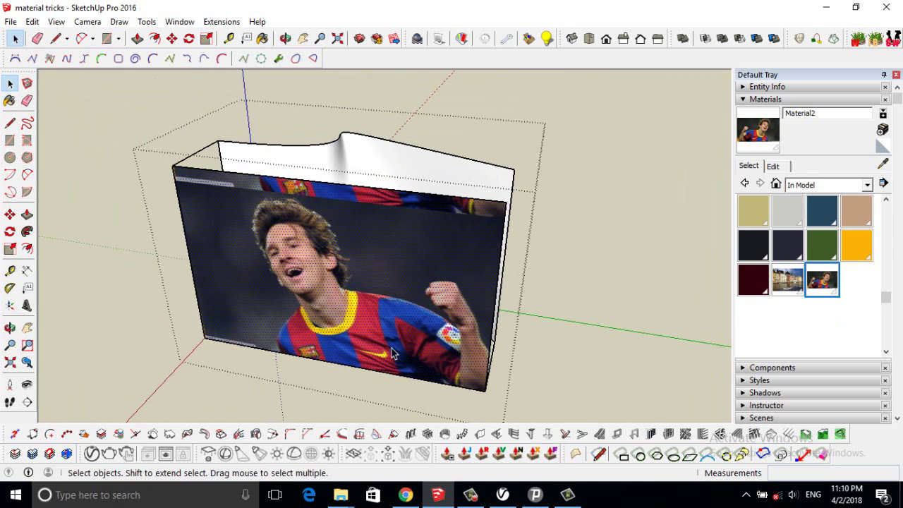
Step: Drag the texture pins to shift, rotate, shear and stretch the photo across the front face
{"action": "right_click", "coordinate": [344, 285]}
{"action": "mouse_move", "coordinate": [409, 189]}
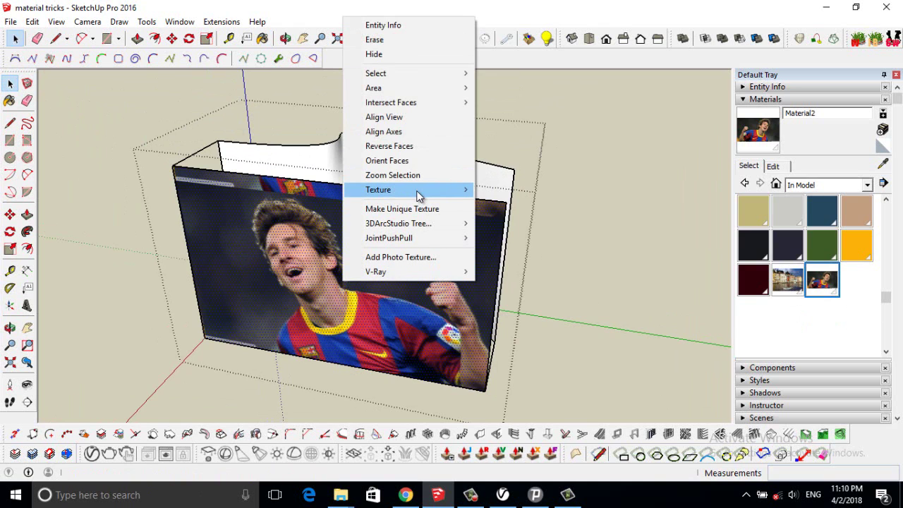
{"action": "left_click", "coordinate": [508, 190]}
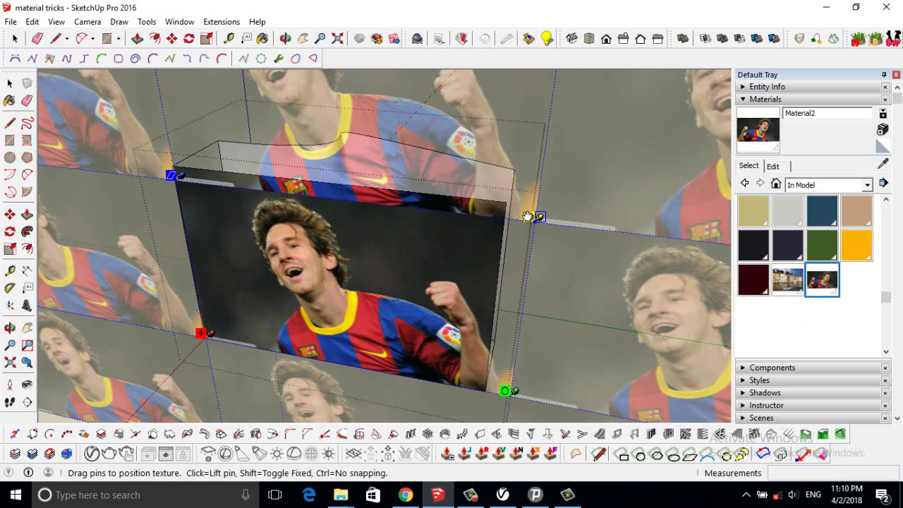
{"action": "left_click_drag", "start_coordinate": [531, 218], "coordinate": [531, 210]}
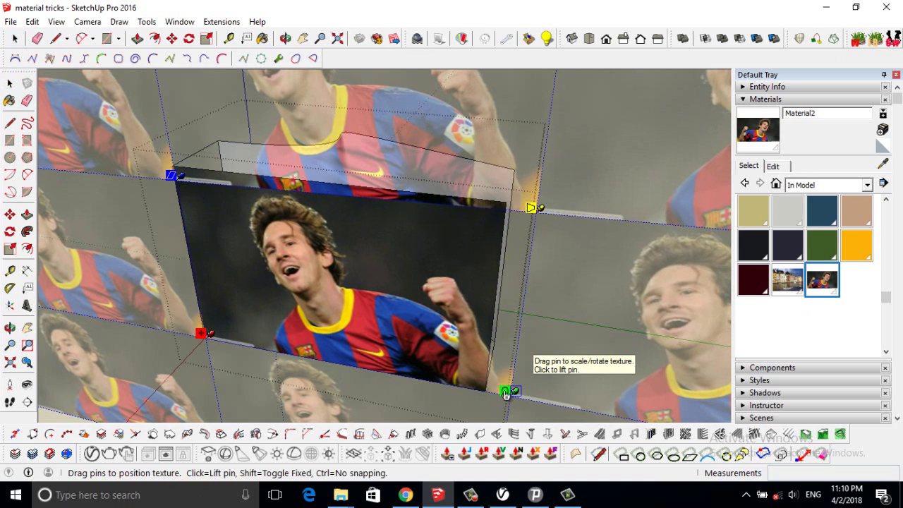
{"action": "left_click_drag", "start_coordinate": [505, 391], "coordinate": [480, 388]}
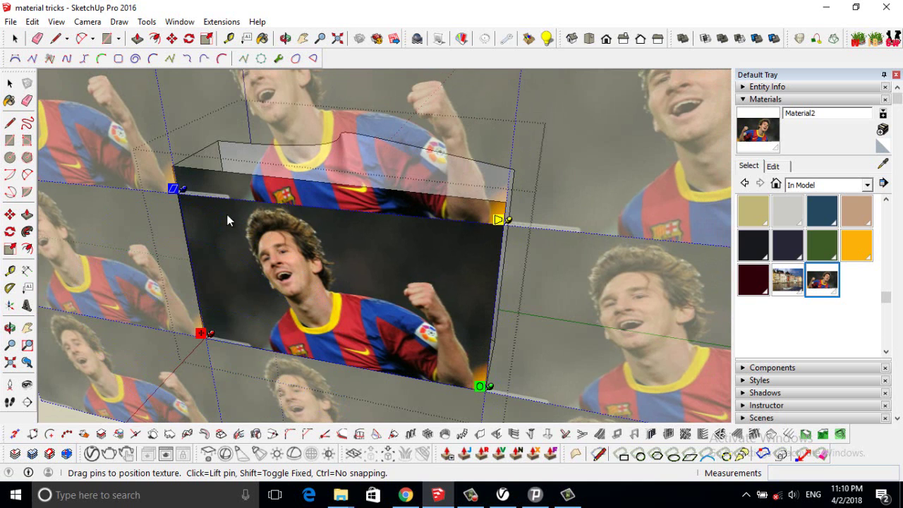
{"action": "left_click_drag", "start_coordinate": [178, 191], "coordinate": [176, 165]}
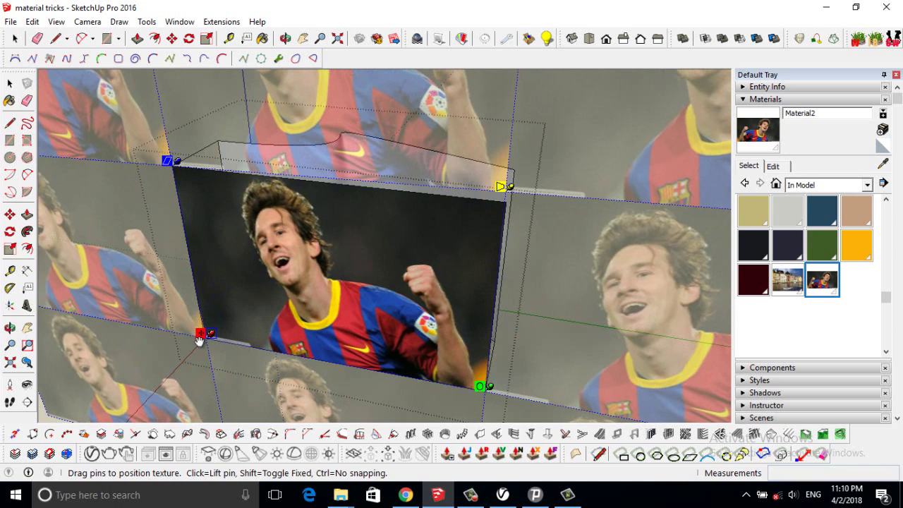
{"action": "left_click_drag", "start_coordinate": [199, 337], "coordinate": [202, 339]}
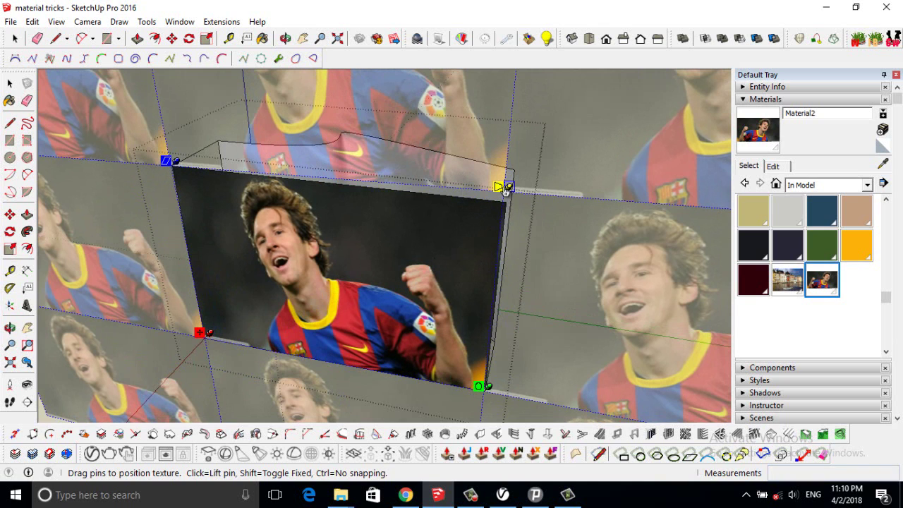
{"action": "left_click_drag", "start_coordinate": [498, 186], "coordinate": [499, 198]}
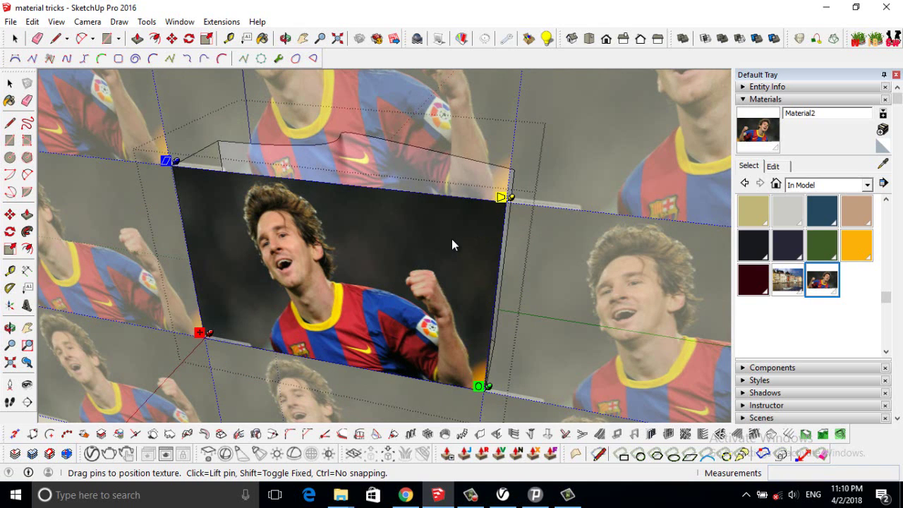
{"action": "key", "text": "Return"}
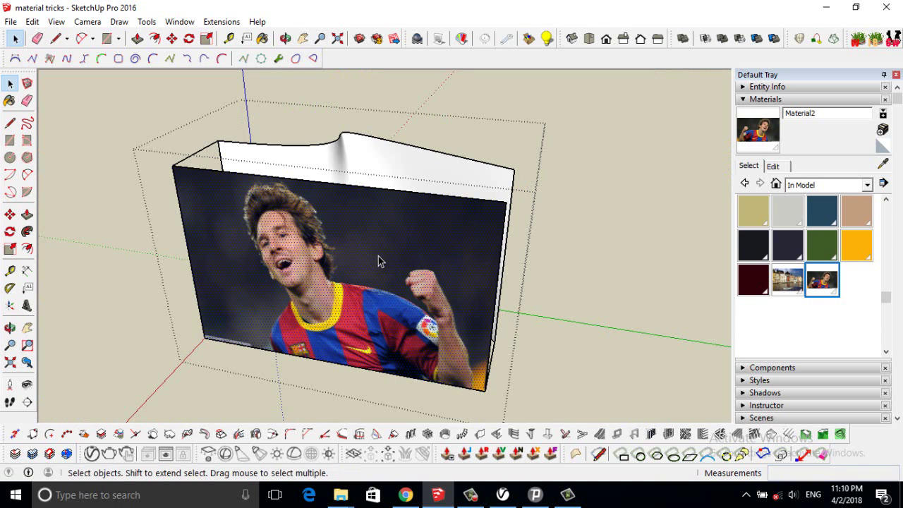
Step: Erase the top-left edge of the front face
{"action": "right_click", "coordinate": [380, 259]}
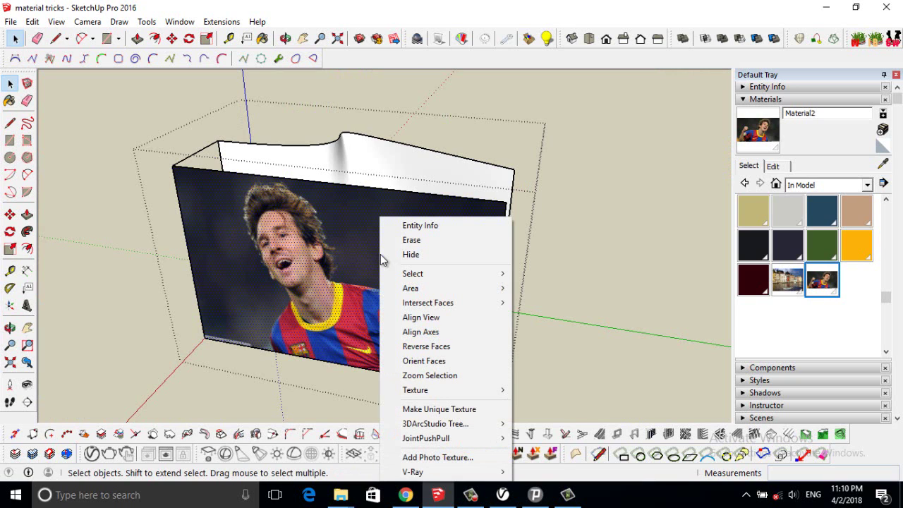
{"action": "left_click", "coordinate": [203, 155]}
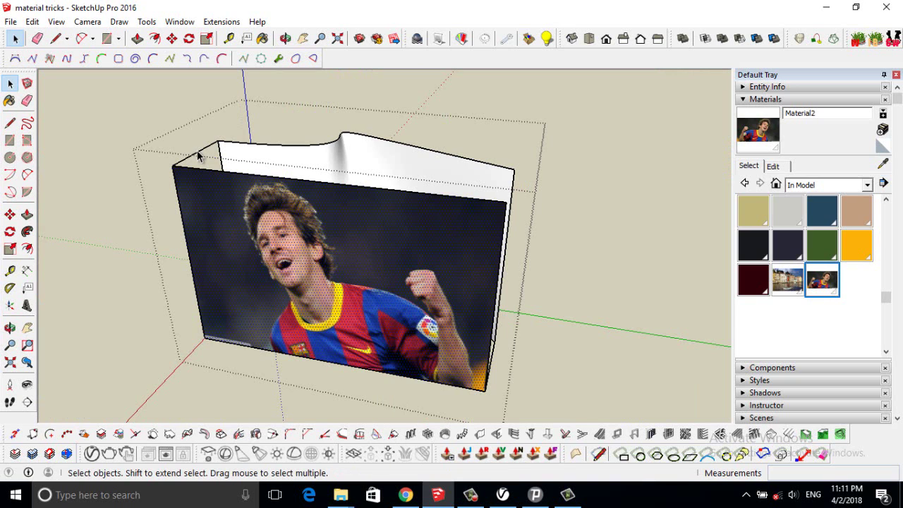
{"action": "left_click", "coordinate": [198, 161]}
{"action": "key", "text": "Delete"}
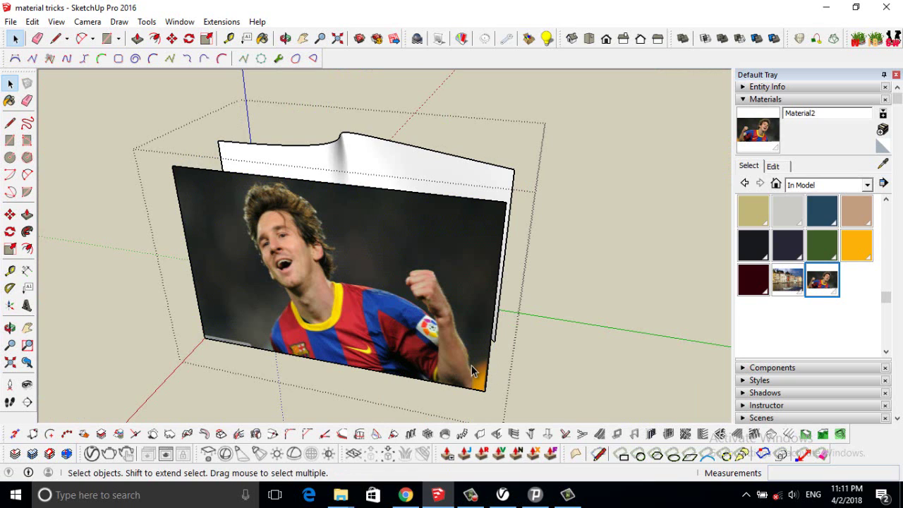
Step: Make the photo face's texture projected and sample it with the Paint Bucket
{"action": "left_click", "coordinate": [420, 308]}
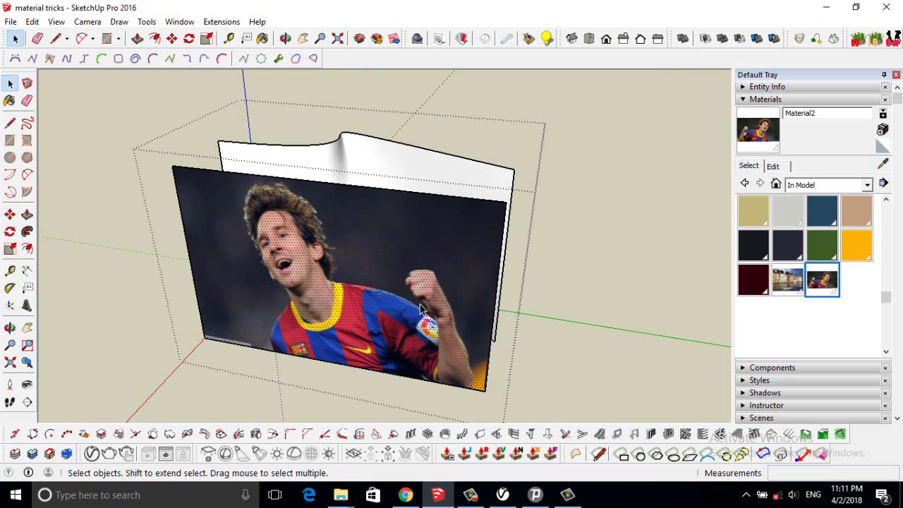
{"action": "right_click", "coordinate": [379, 266]}
{"action": "mouse_move", "coordinate": [431, 174]}
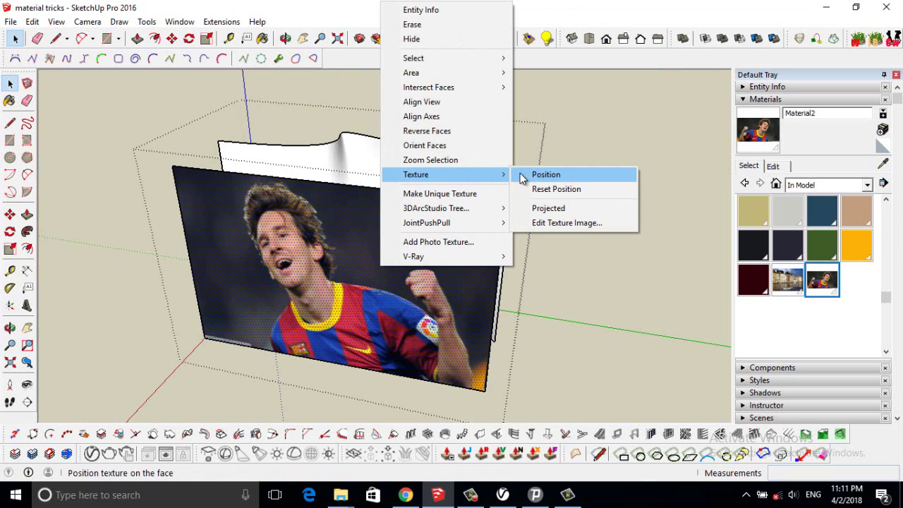
{"action": "left_click", "coordinate": [547, 211]}
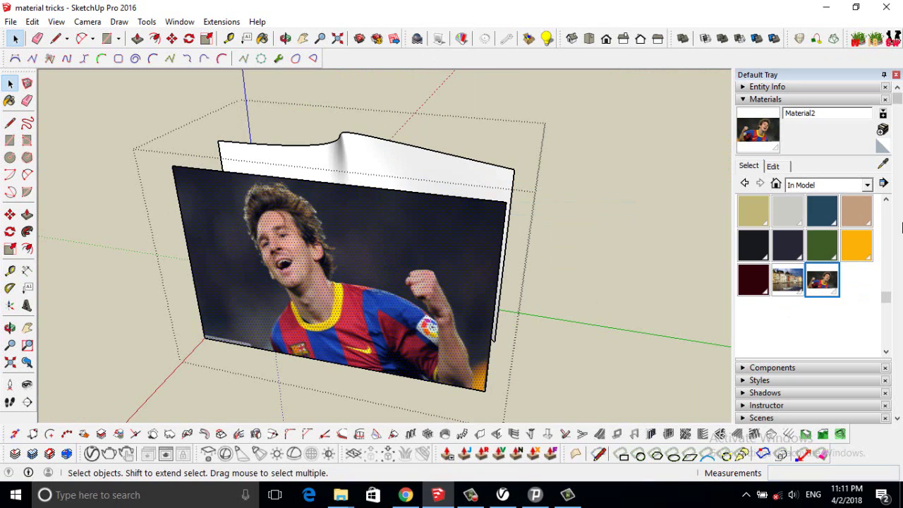
{"action": "left_click", "coordinate": [883, 164]}
{"action": "left_click", "coordinate": [351, 259]}
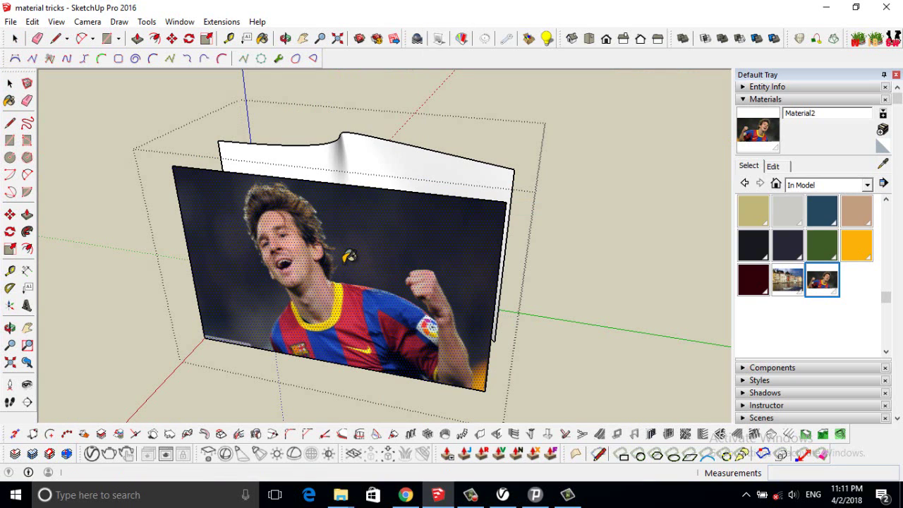
Step: Paint the wavy back surface with the sampled photo, then box-select both panels
{"action": "left_click", "coordinate": [378, 153]}
{"action": "scroll", "coordinate": [365, 281], "scroll_direction": "up", "scroll_amount": 1}
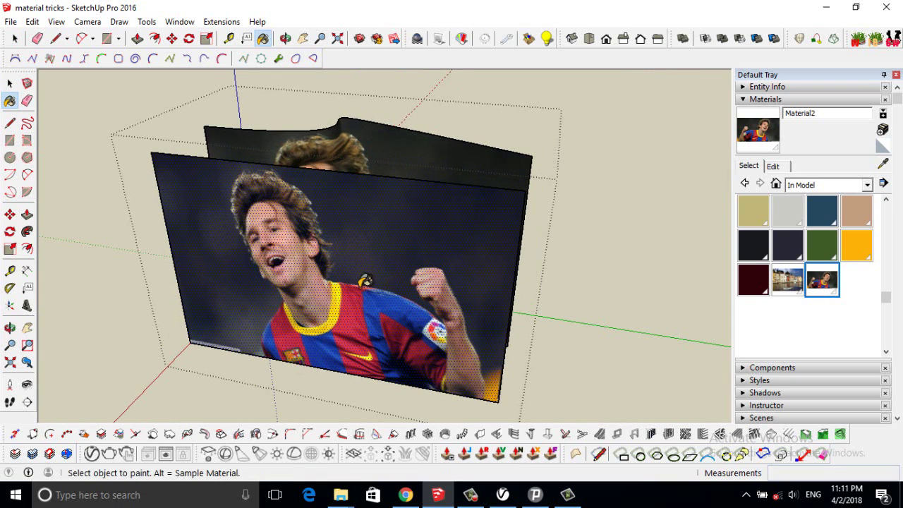
{"action": "left_click", "coordinate": [9, 83]}
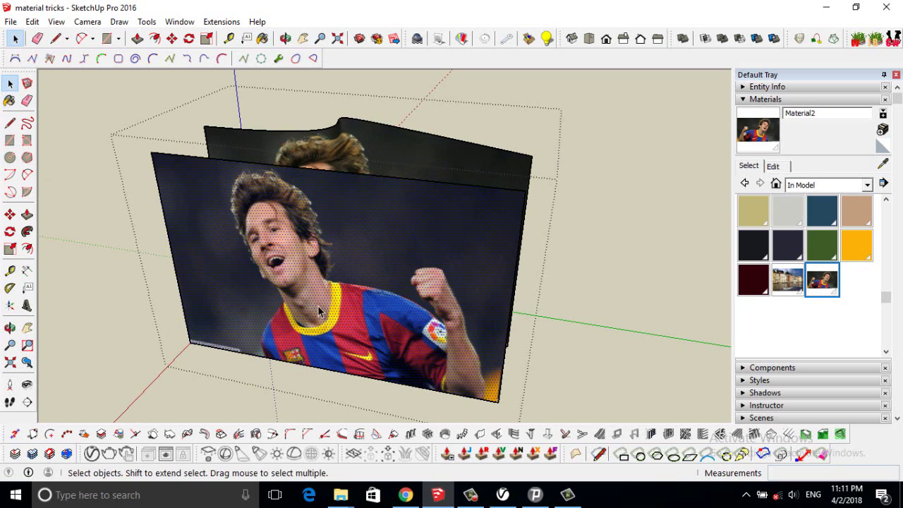
{"action": "scroll", "coordinate": [233, 252], "scroll_direction": "down", "scroll_amount": 2}
{"action": "scroll", "coordinate": [145, 283], "scroll_direction": "down", "scroll_amount": 1}
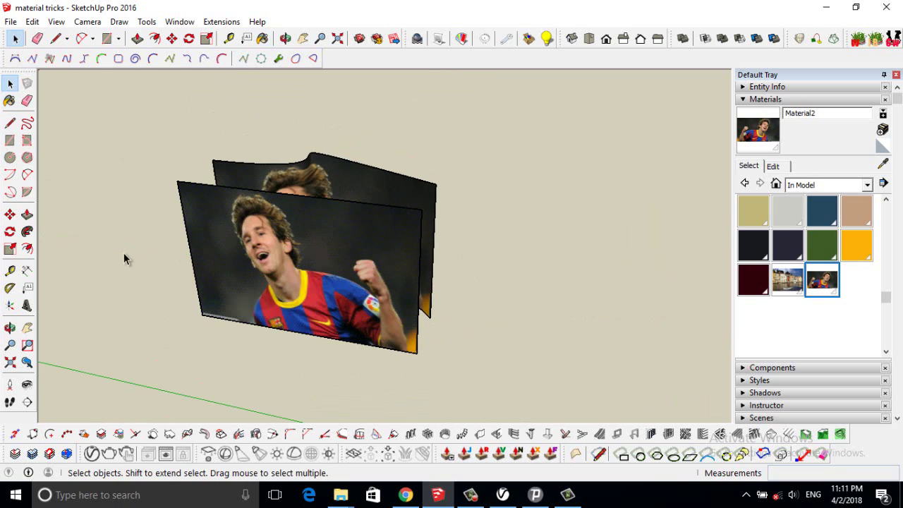
{"action": "scroll", "coordinate": [125, 258], "scroll_direction": "down", "scroll_amount": 1}
{"action": "left_click_drag", "start_coordinate": [169, 322], "coordinate": [174, 326]}
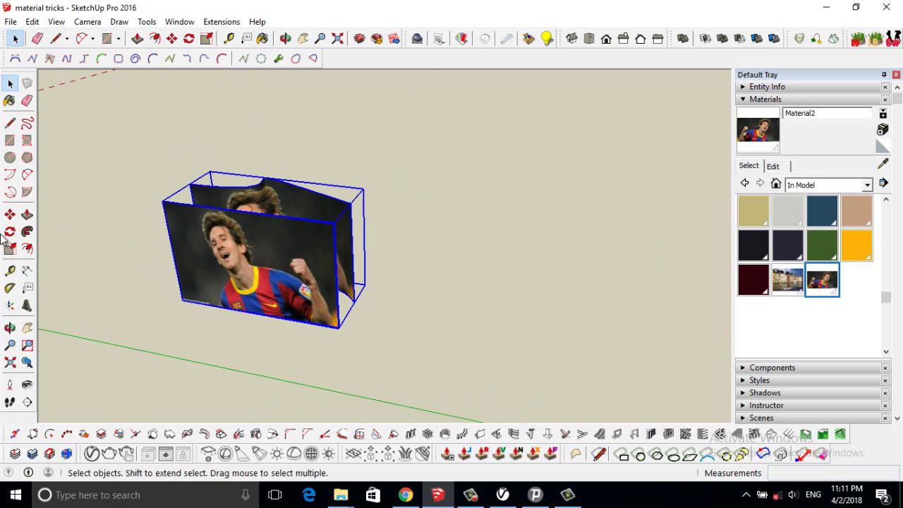
Step: Copy both photo panels about 20.62m along the green axis with Move and Ctrl
{"action": "left_click", "coordinate": [10, 214]}
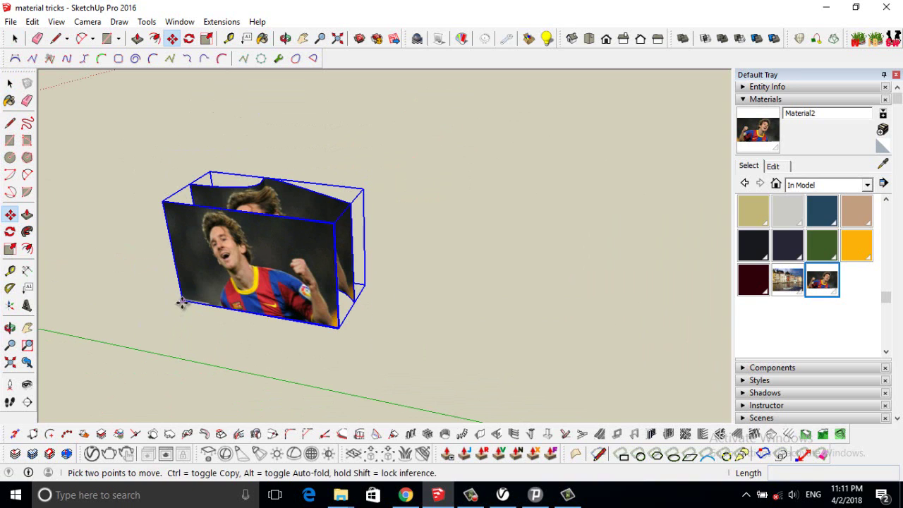
{"action": "key", "text": "ctrl"}
{"action": "left_click", "coordinate": [182, 303]}
{"action": "middle_click_drag", "start_coordinate": [169, 276], "coordinate": [377, 333]}
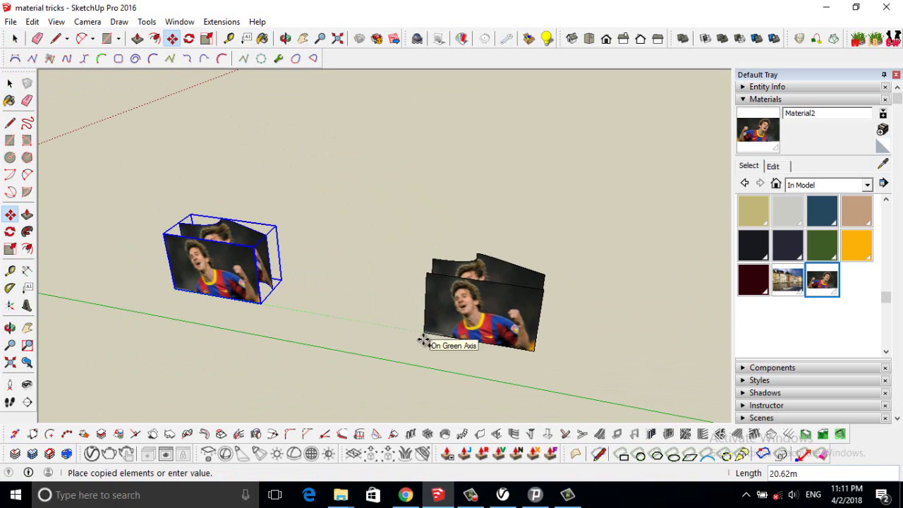
{"action": "left_click", "coordinate": [423, 341]}
{"action": "scroll", "coordinate": [499, 343], "scroll_direction": "up", "scroll_amount": 3}
{"action": "scroll", "coordinate": [499, 146], "scroll_direction": "up", "scroll_amount": 1}
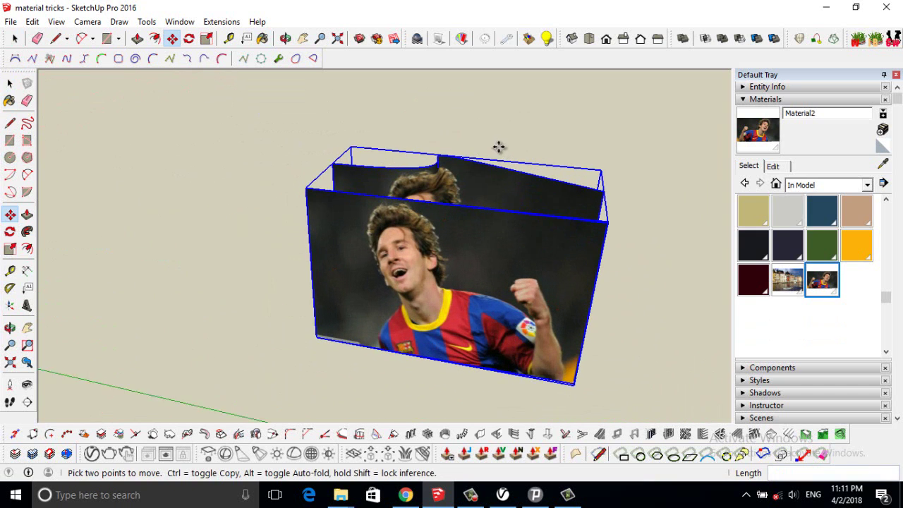
{"action": "scroll", "coordinate": [499, 147], "scroll_direction": "up", "scroll_amount": 1}
{"action": "left_click", "coordinate": [10, 83]}
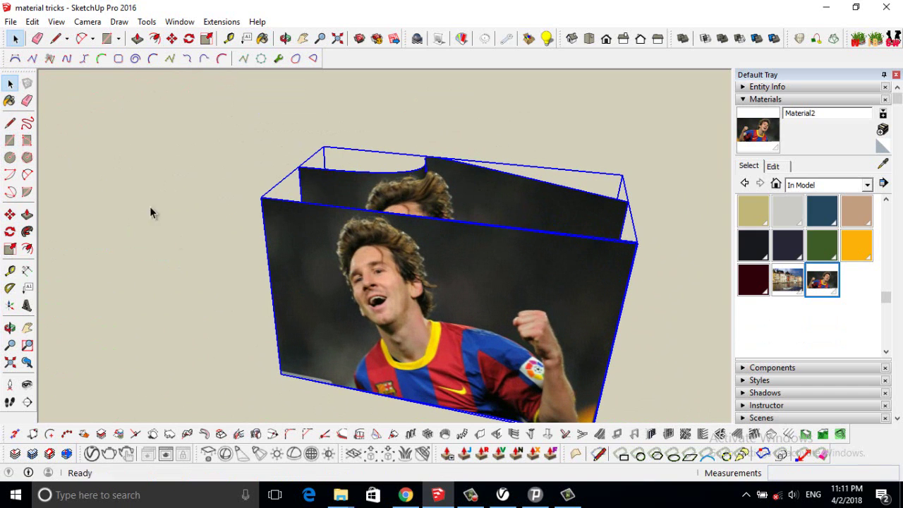
{"action": "double_click", "coordinate": [436, 322]}
{"action": "double_click", "coordinate": [436, 322]}
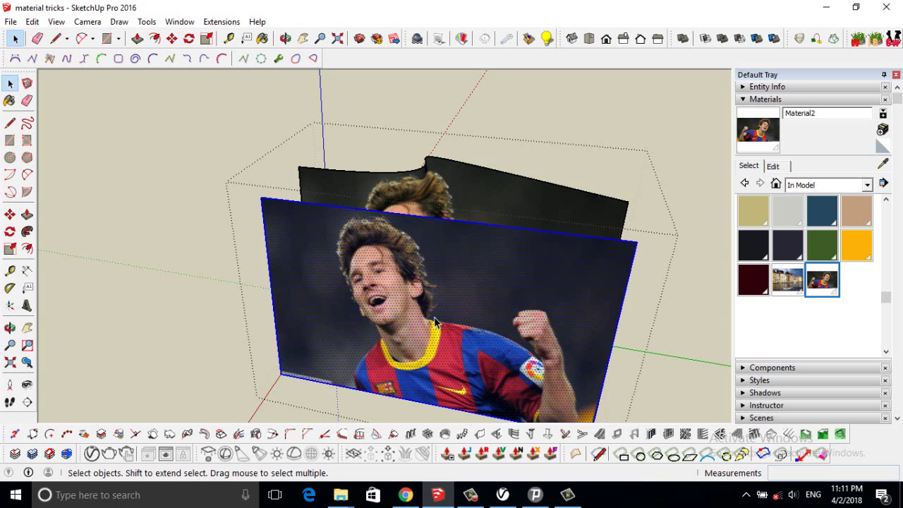
{"action": "key", "text": "Delete"}
{"action": "scroll", "coordinate": [475, 301], "scroll_direction": "up", "scroll_amount": 1}
{"action": "scroll", "coordinate": [478, 299], "scroll_direction": "up", "scroll_amount": 2}
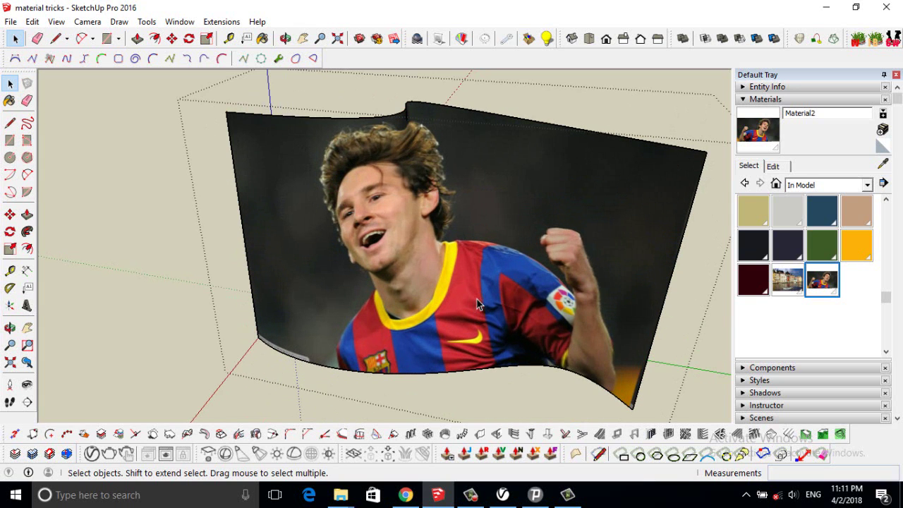
{"action": "left_click", "coordinate": [10, 327]}
{"action": "left_click_drag", "start_coordinate": [397, 277], "coordinate": [398, 175]}
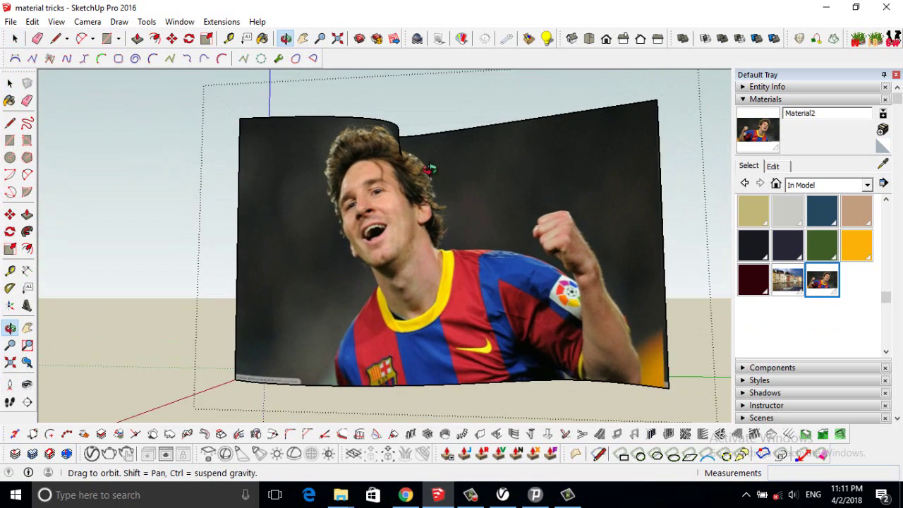
{"action": "mouse_move", "coordinate": [502, 253]}
{"action": "left_mouse_down"}
{"action": "mouse_move", "coordinate": [508, 311]}
{"action": "mouse_move", "coordinate": [532, 304]}
{"action": "mouse_move", "coordinate": [404, 361]}
{"action": "left_mouse_up"}
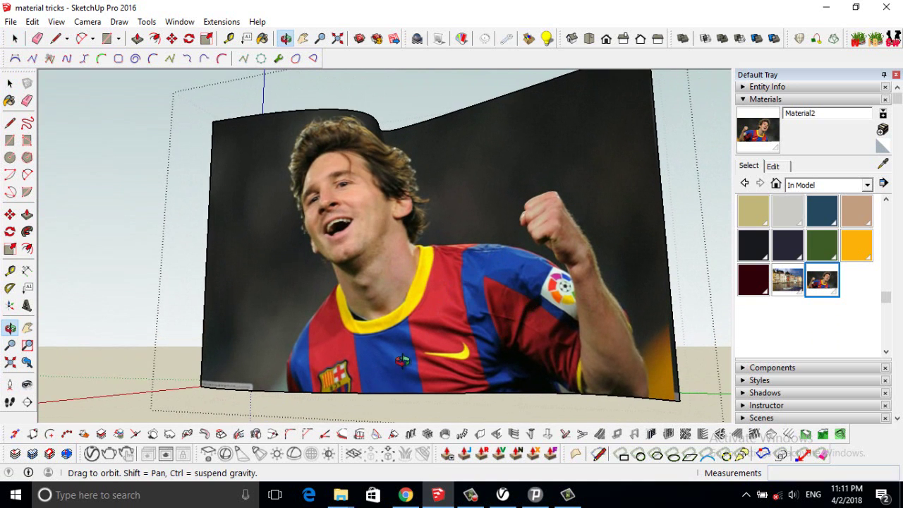
{"action": "left_click", "coordinate": [27, 384]}
{"action": "left_click_drag", "start_coordinate": [169, 324], "coordinate": [120, 311]}
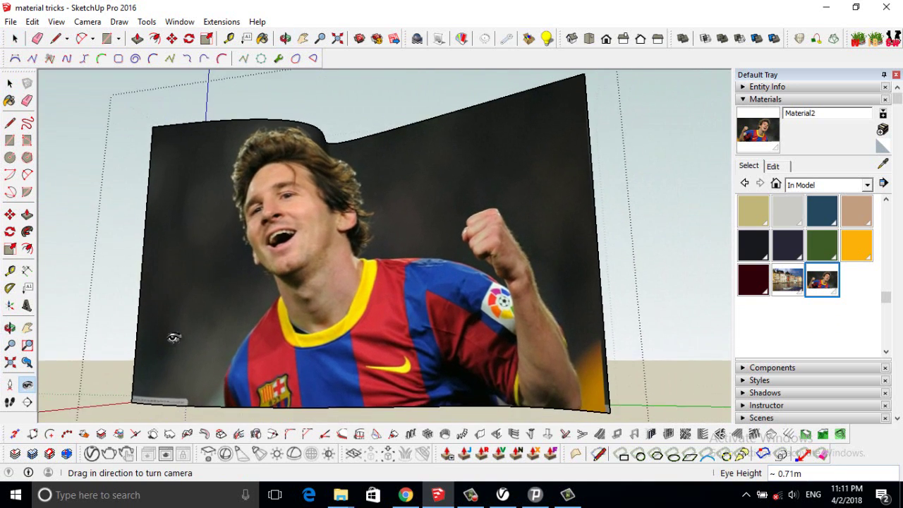
{"action": "left_click", "coordinate": [10, 83]}
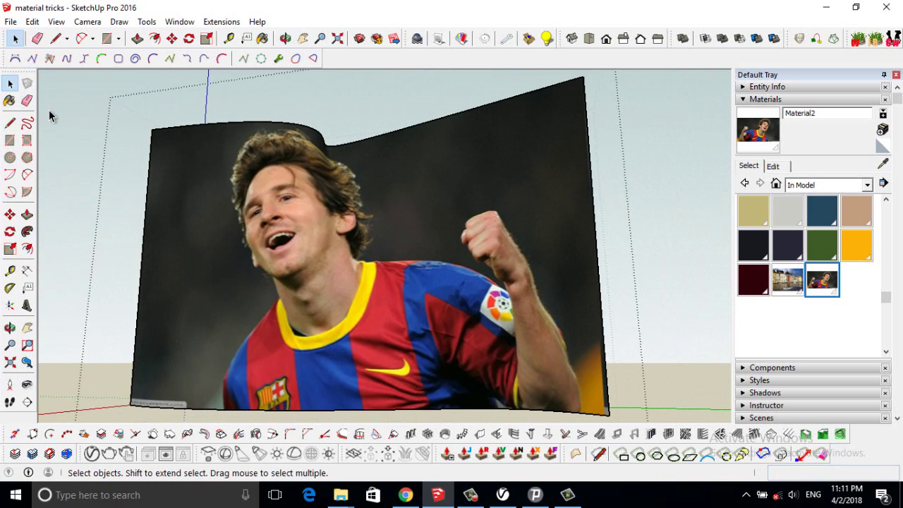
{"action": "scroll", "coordinate": [219, 191], "scroll_direction": "down", "scroll_amount": 1}
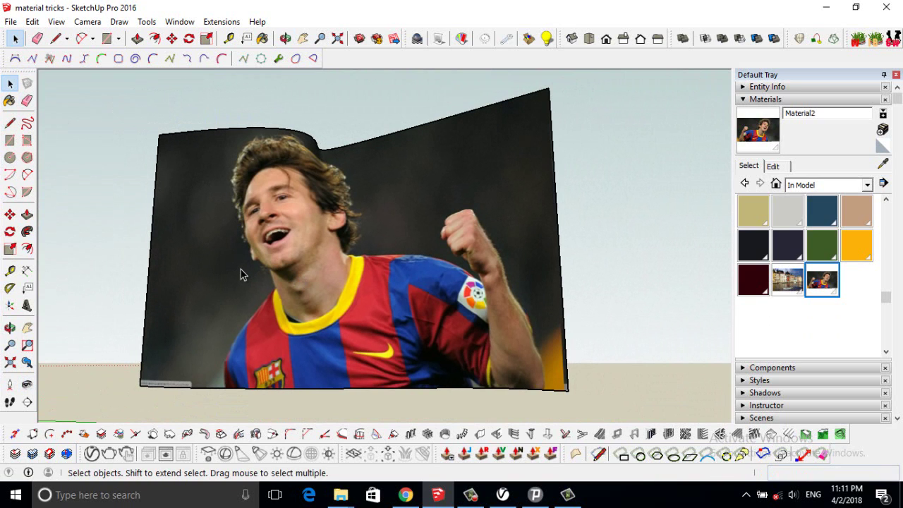
Step: Apply V-Ray Fur to the selected photo panel and render it to the frame buffer
{"action": "left_click", "coordinate": [358, 331]}
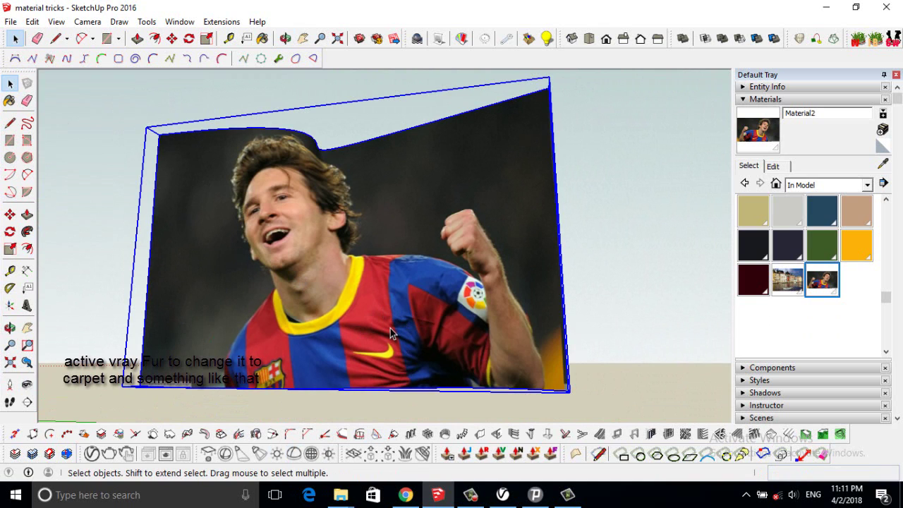
{"action": "left_click", "coordinate": [406, 453]}
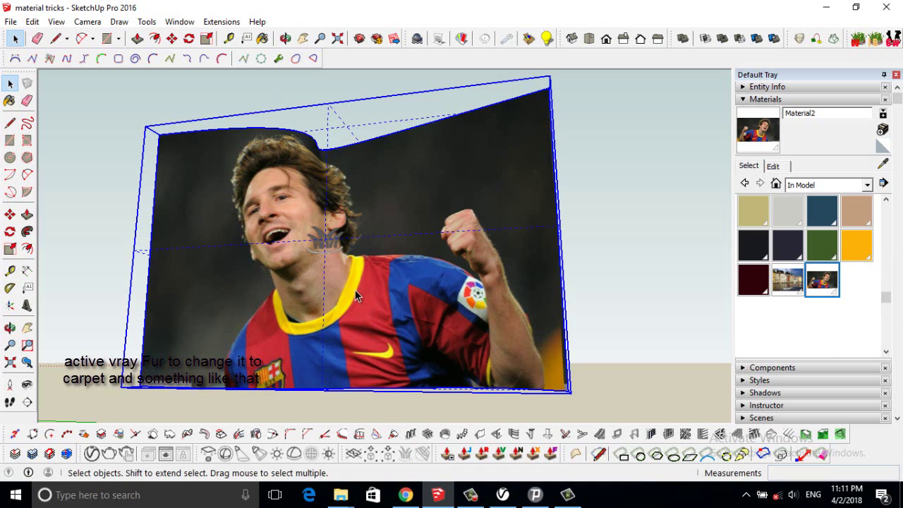
{"action": "left_click", "coordinate": [109, 453]}
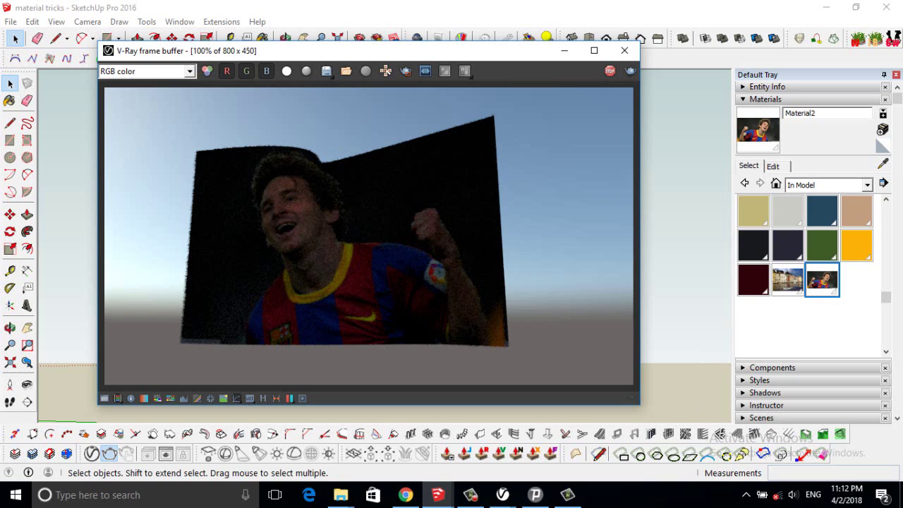
Step: Close the V-Ray frame buffer window
{"action": "left_click", "coordinate": [472, 495]}
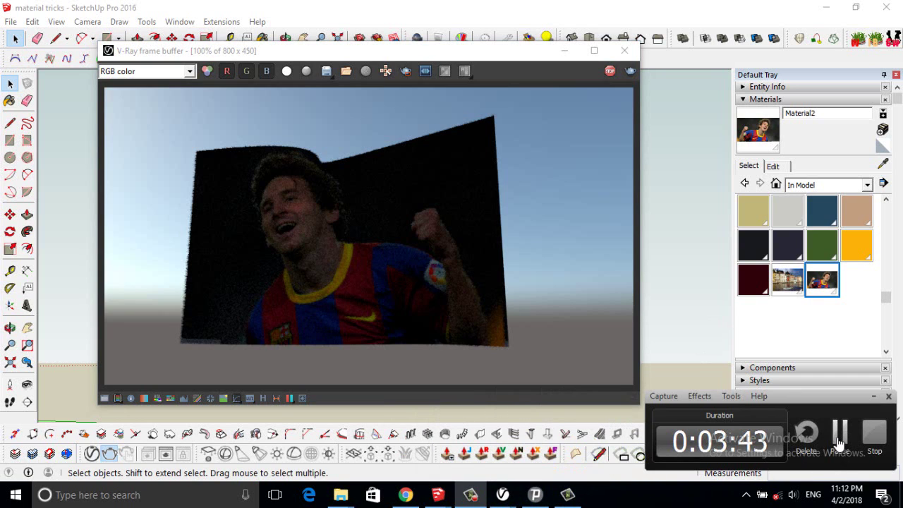
{"action": "left_click", "coordinate": [837, 444]}
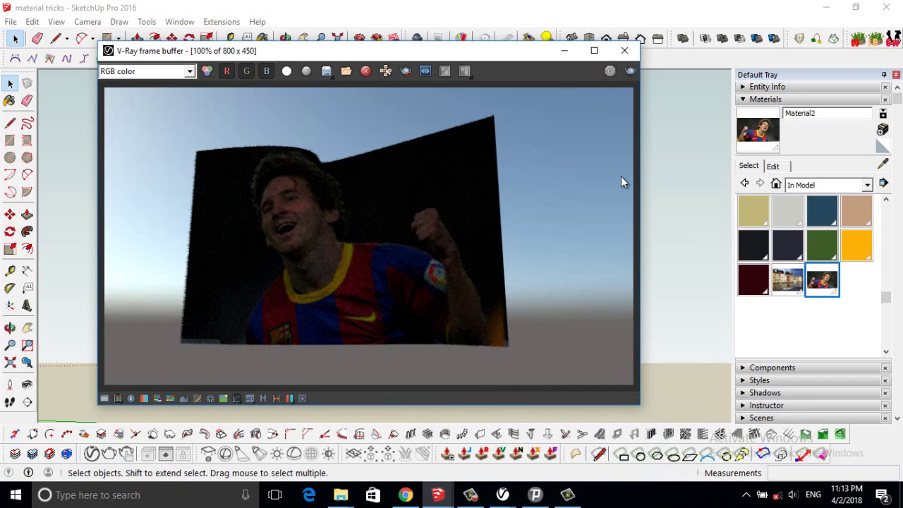
{"action": "left_click", "coordinate": [625, 51]}
Step: Rotate the photo panel group 270° so it lies along the ground
{"action": "left_click", "coordinate": [570, 124]}
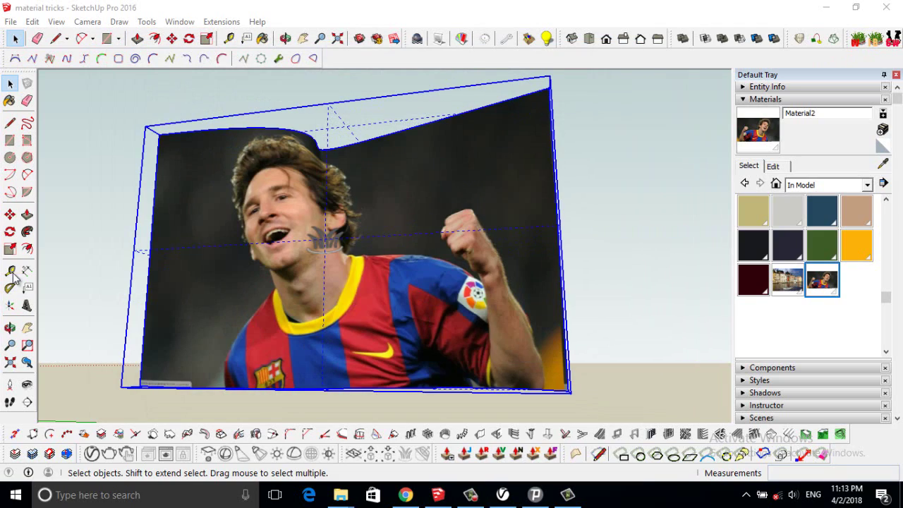
{"action": "left_click", "coordinate": [10, 328]}
{"action": "mouse_move", "coordinate": [233, 283]}
{"action": "left_mouse_down"}
{"action": "mouse_move", "coordinate": [245, 319]}
{"action": "mouse_move", "coordinate": [288, 260]}
{"action": "mouse_move", "coordinate": [234, 247]}
{"action": "mouse_move", "coordinate": [374, 303]}
{"action": "mouse_move", "coordinate": [487, 325]}
{"action": "left_mouse_up"}
{"action": "left_click", "coordinate": [26, 328]}
{"action": "left_click_drag", "start_coordinate": [645, 244], "coordinate": [569, 288]}
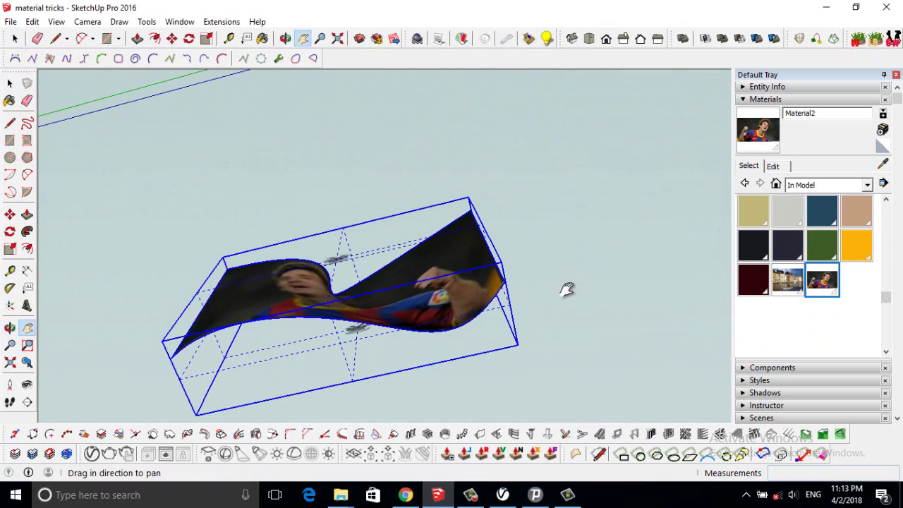
{"action": "left_click", "coordinate": [27, 385]}
{"action": "mouse_move", "coordinate": [511, 316]}
{"action": "left_mouse_down"}
{"action": "mouse_move", "coordinate": [477, 289]}
{"action": "mouse_move", "coordinate": [423, 297]}
{"action": "mouse_move", "coordinate": [419, 254]}
{"action": "mouse_move", "coordinate": [365, 212]}
{"action": "mouse_move", "coordinate": [358, 282]}
{"action": "mouse_move", "coordinate": [442, 309]}
{"action": "mouse_move", "coordinate": [444, 258]}
{"action": "mouse_move", "coordinate": [403, 238]}
{"action": "mouse_move", "coordinate": [390, 270]}
{"action": "mouse_move", "coordinate": [367, 269]}
{"action": "left_mouse_up"}
{"action": "left_click", "coordinate": [10, 328]}
{"action": "left_click", "coordinate": [10, 231]}
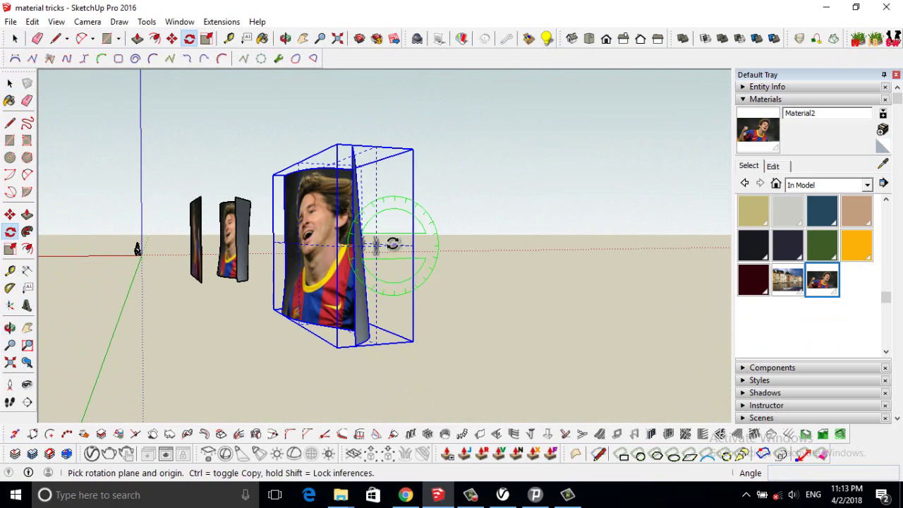
{"action": "left_click", "coordinate": [361, 245]}
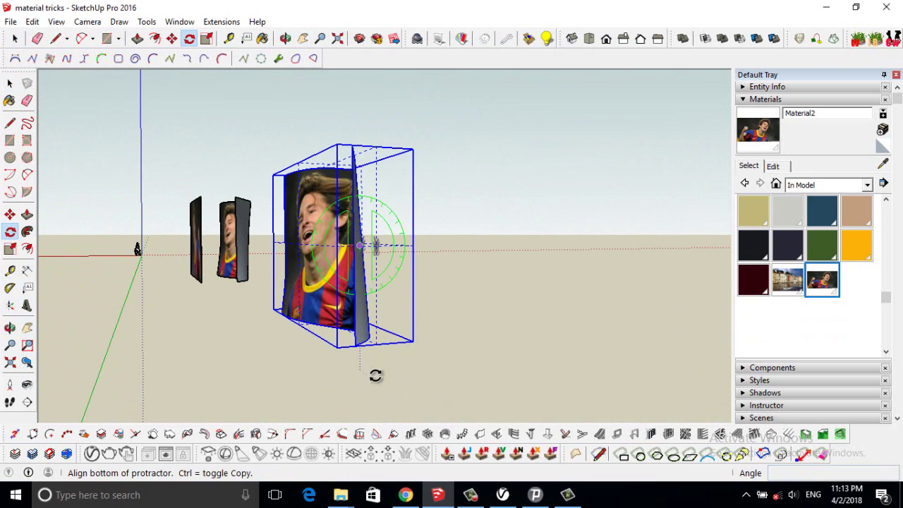
{"action": "left_click", "coordinate": [360, 371]}
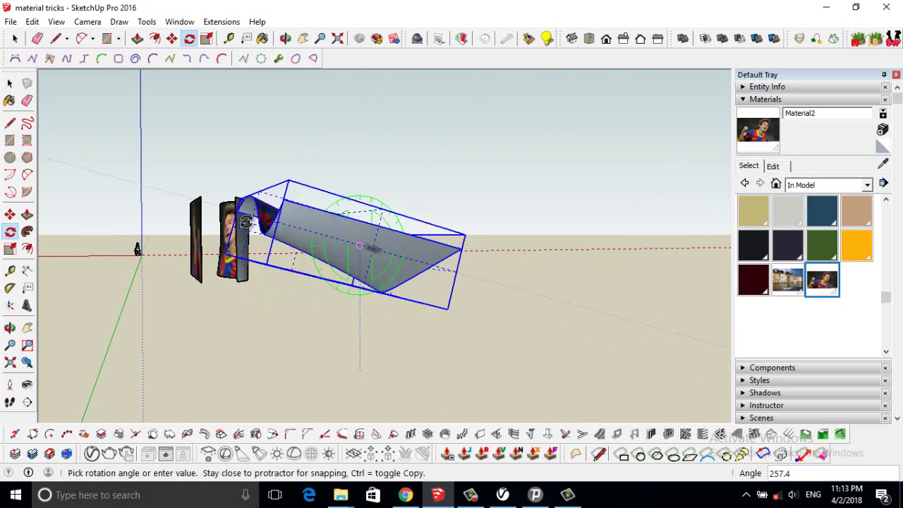
{"action": "left_click", "coordinate": [95, 248]}
Step: Reframe the view over the tipped-over photo and open the V-Ray Asset Editor
{"action": "scroll", "coordinate": [295, 223], "scroll_direction": "up", "scroll_amount": 5}
{"action": "left_click", "coordinate": [10, 327]}
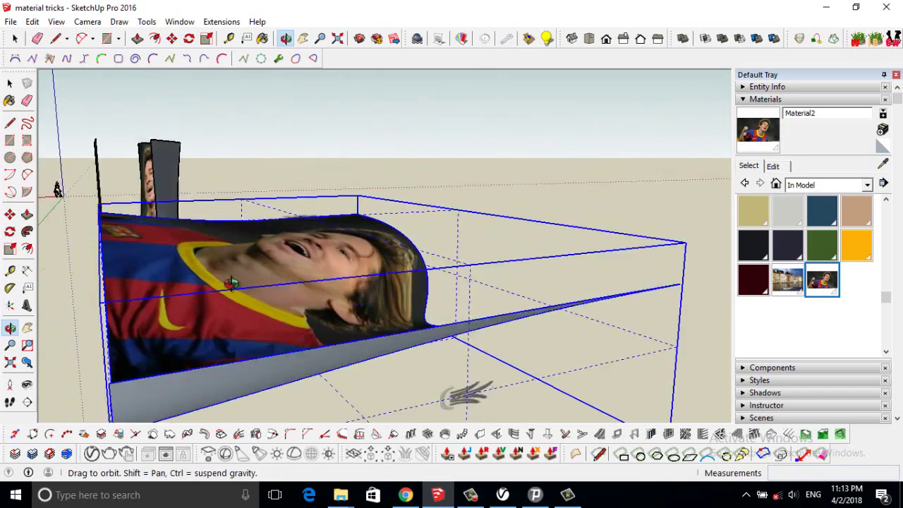
{"action": "mouse_move", "coordinate": [462, 395]}
{"action": "left_mouse_down"}
{"action": "mouse_move", "coordinate": [393, 296]}
{"action": "mouse_move", "coordinate": [395, 238]}
{"action": "left_mouse_up"}
{"action": "scroll", "coordinate": [457, 304], "scroll_direction": "down", "scroll_amount": 3}
{"action": "scroll", "coordinate": [457, 303], "scroll_direction": "up", "scroll_amount": 3}
{"action": "scroll", "coordinate": [452, 290], "scroll_direction": "up", "scroll_amount": 2}
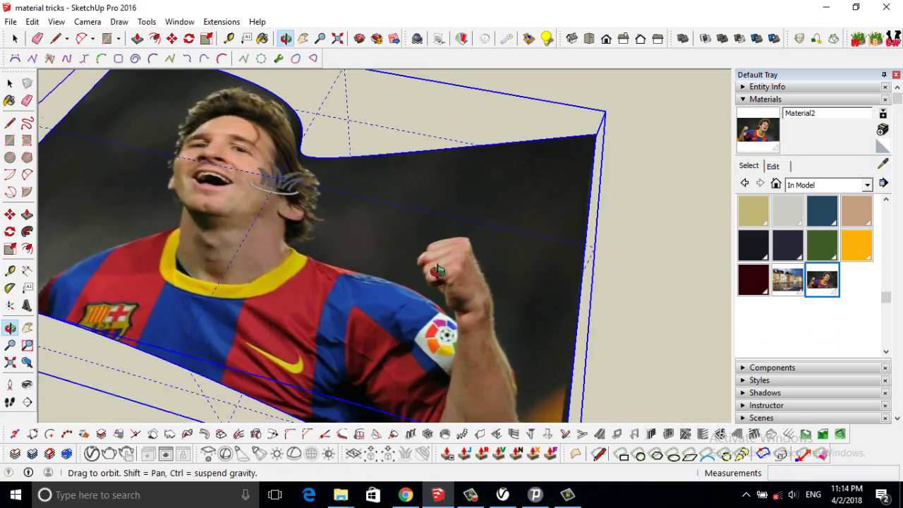
{"action": "mouse_move", "coordinate": [452, 290]}
{"action": "left_mouse_down"}
{"action": "mouse_move", "coordinate": [413, 254]}
{"action": "mouse_move", "coordinate": [343, 247]}
{"action": "left_mouse_up"}
{"action": "left_click", "coordinate": [27, 384]}
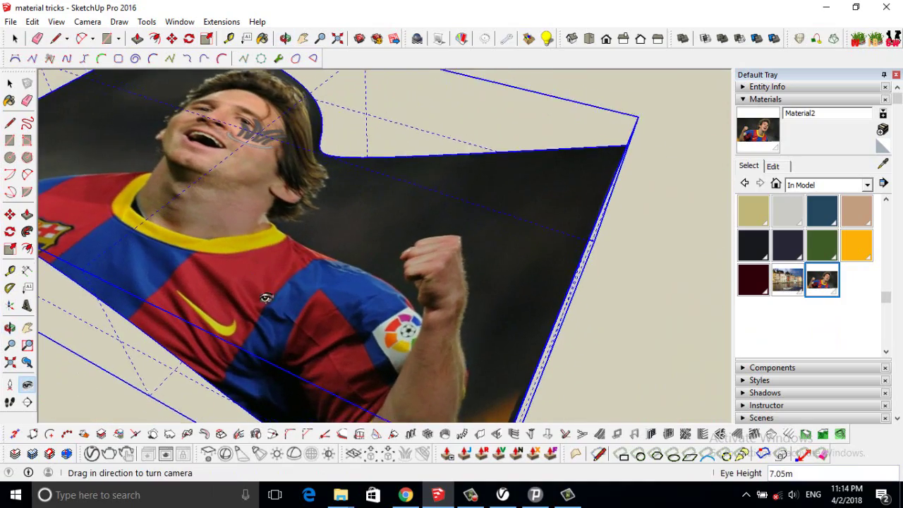
{"action": "left_click_drag", "start_coordinate": [262, 297], "coordinate": [350, 262]}
{"action": "scroll", "coordinate": [350, 262], "scroll_direction": "up", "scroll_amount": 2}
{"action": "scroll", "coordinate": [464, 280], "scroll_direction": "up", "scroll_amount": 1}
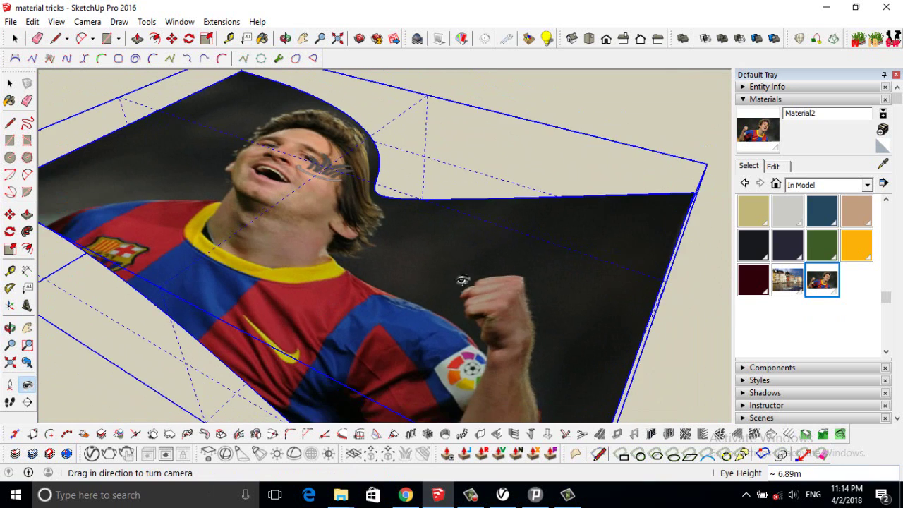
{"action": "scroll", "coordinate": [341, 215], "scroll_direction": "up", "scroll_amount": 1}
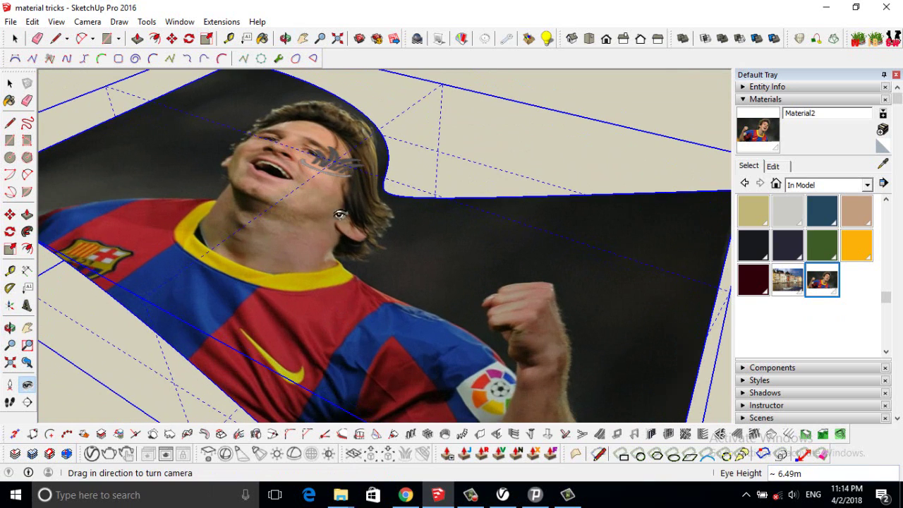
{"action": "left_click", "coordinate": [92, 453]}
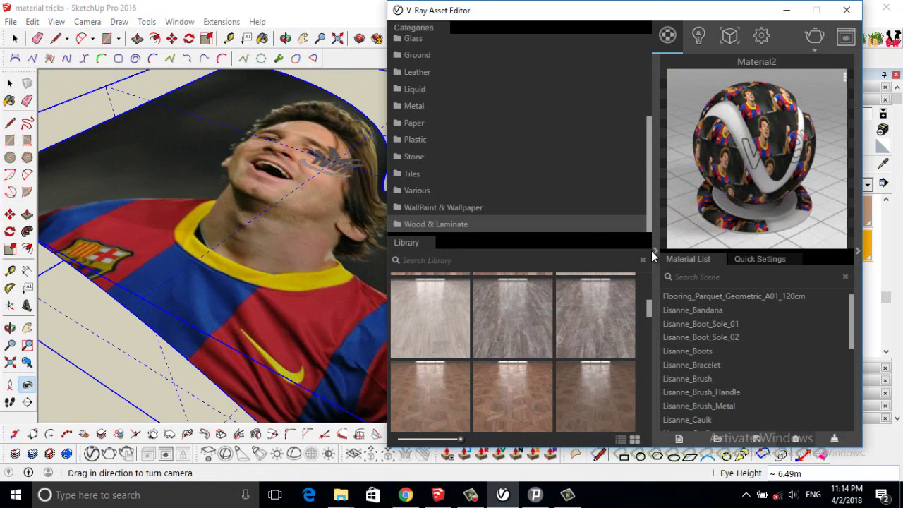
Step: Set V-Ray Fur1's Length to 8 in the Asset Editor's geometry list
{"action": "left_click", "coordinate": [654, 250]}
{"action": "left_click_drag", "start_coordinate": [737, 15], "coordinate": [609, 30]}
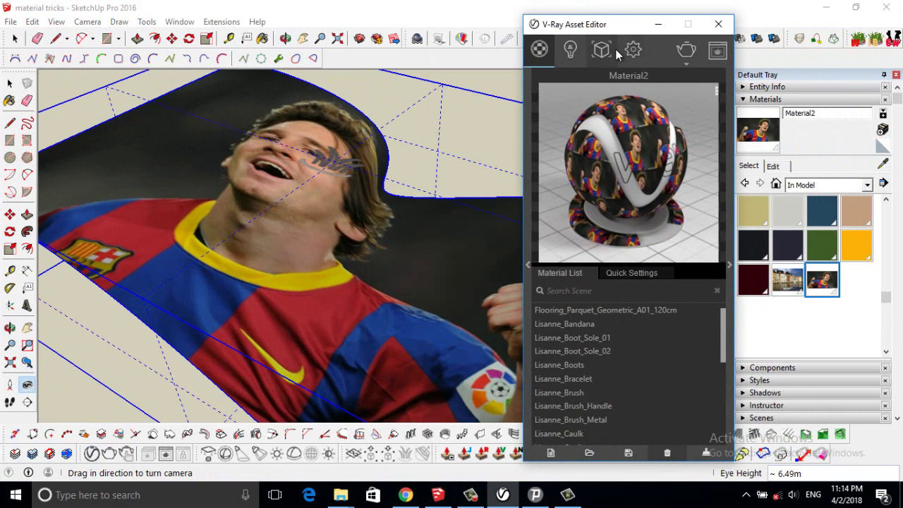
{"action": "left_click", "coordinate": [607, 51]}
{"action": "left_click", "coordinate": [728, 264]}
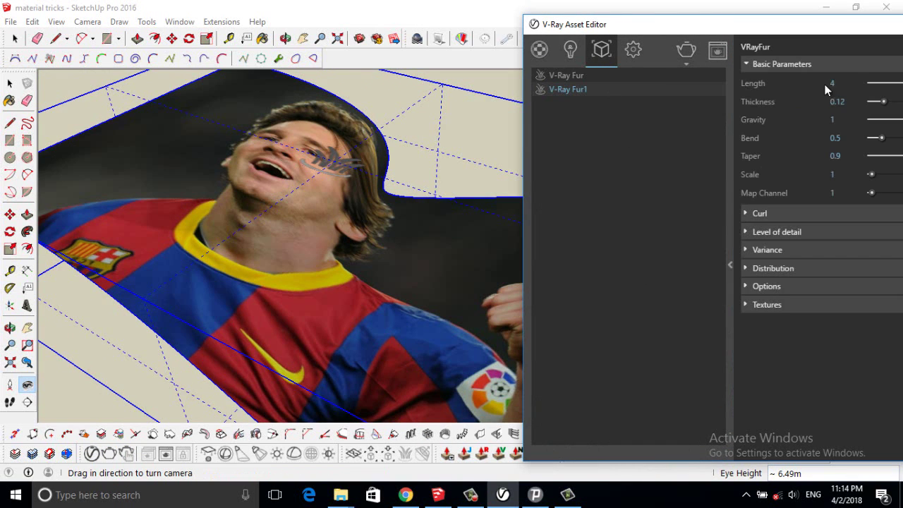
{"action": "left_click", "coordinate": [832, 83]}
{"action": "type", "text": "8"}
{"action": "key", "text": "Return"}
Step: Minimize the Asset Editor and orbit back around the panel
{"action": "left_click_drag", "start_coordinate": [793, 28], "coordinate": [631, 50]}
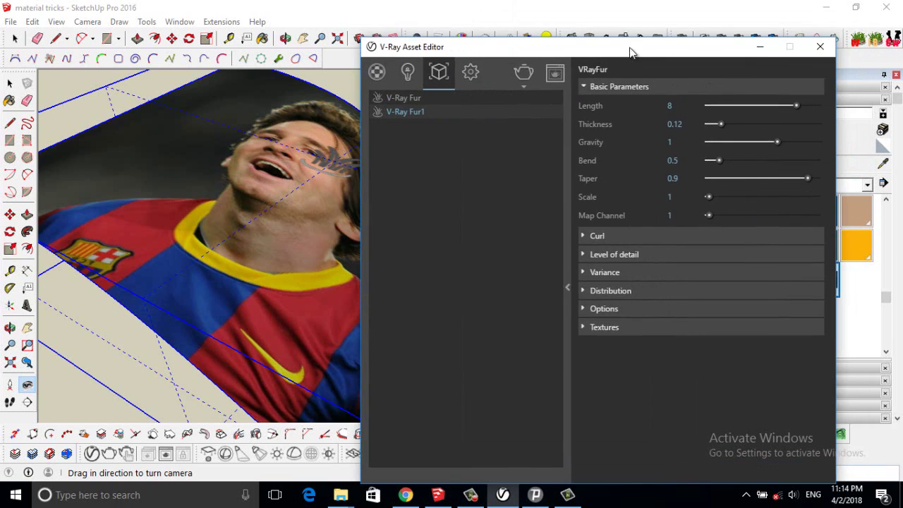
{"action": "left_click", "coordinate": [762, 48]}
{"action": "left_click_drag", "start_coordinate": [296, 268], "coordinate": [171, 313]}
{"action": "left_click", "coordinate": [10, 327]}
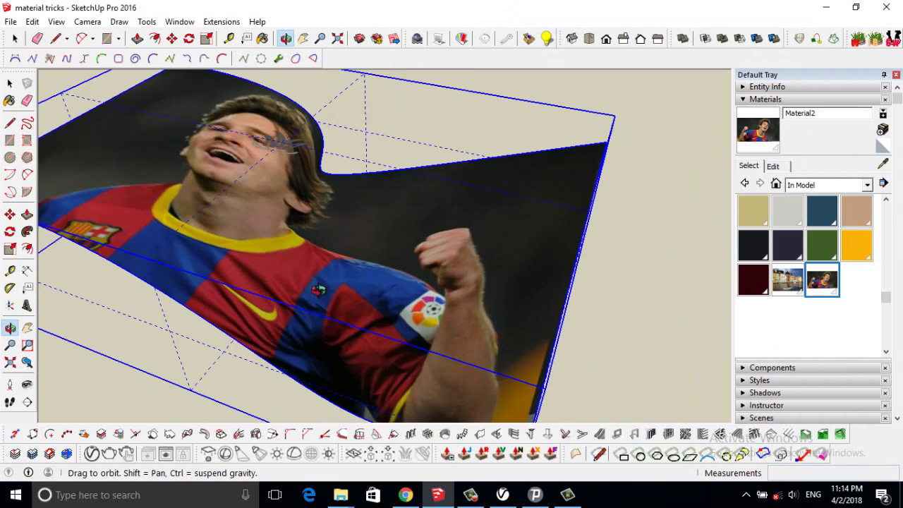
Step: Frame the football player photo panel, render its longer, flatter fur, then close the frame buffer
{"action": "left_click", "coordinate": [27, 382]}
{"action": "left_click_drag", "start_coordinate": [166, 362], "coordinate": [275, 317]}
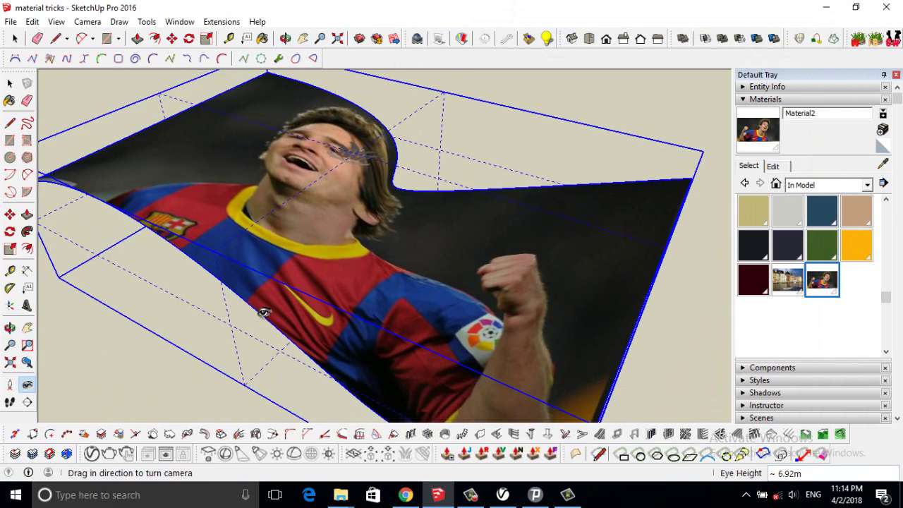
{"action": "left_click_drag", "start_coordinate": [333, 306], "coordinate": [328, 302]}
{"action": "left_click", "coordinate": [27, 327]}
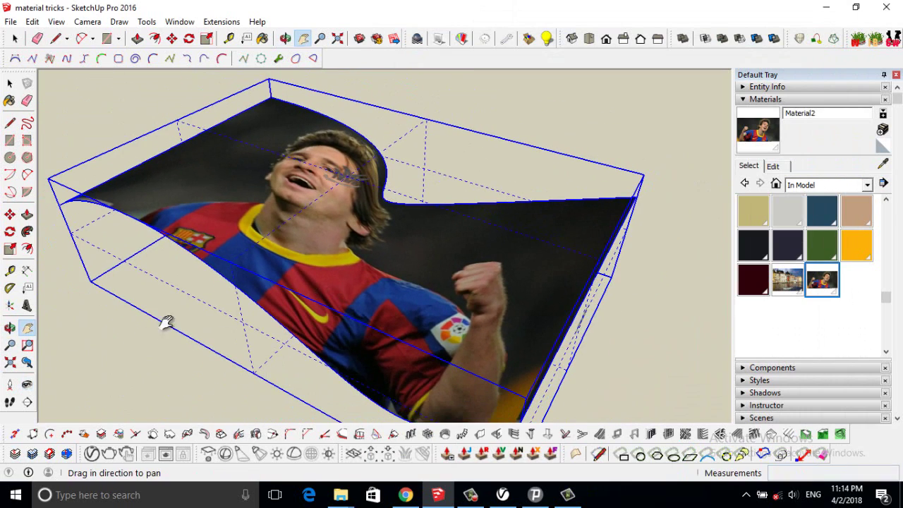
{"action": "mouse_move", "coordinate": [169, 321]}
{"action": "left_mouse_down"}
{"action": "mouse_move", "coordinate": [251, 274]}
{"action": "mouse_move", "coordinate": [262, 282]}
{"action": "left_mouse_up"}
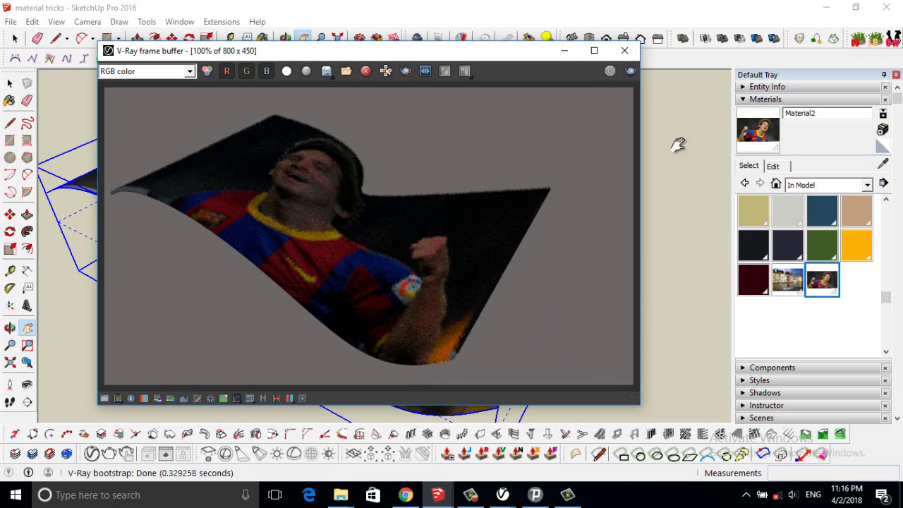
{"action": "left_click", "coordinate": [624, 51]}
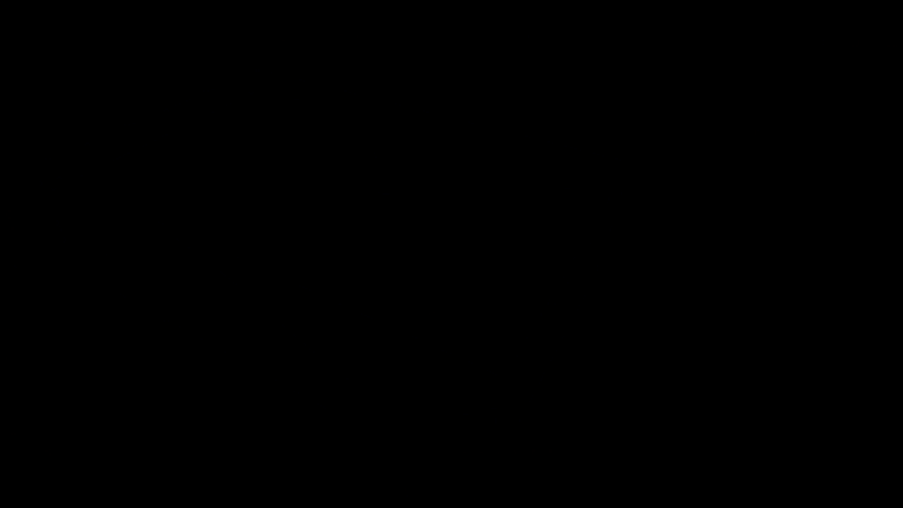